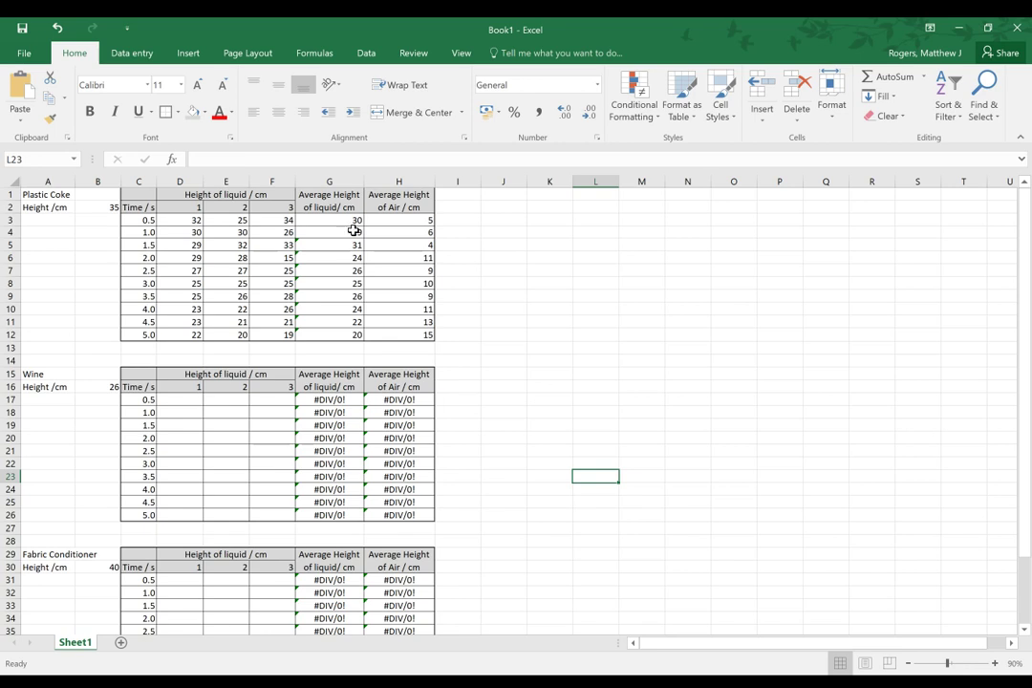
# Step: Examine the Average Height of Air formulas in the Plastic Coke table, from H3 down the column, and their references
pyautogui.click(373, 219)
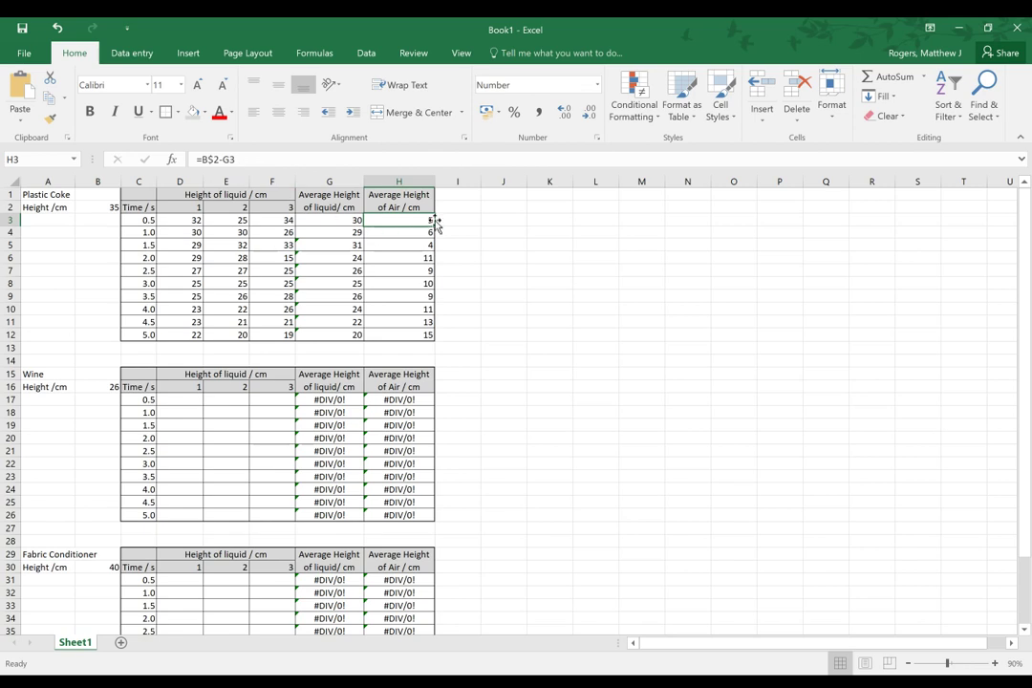
pyautogui.press('Down')
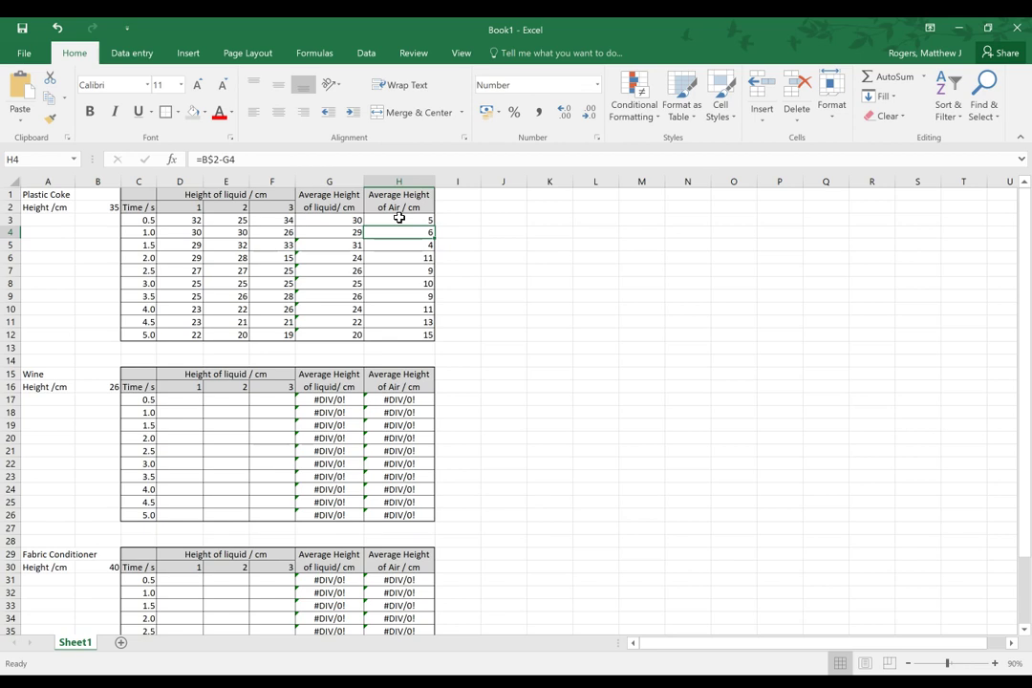
pyautogui.click(399, 218)
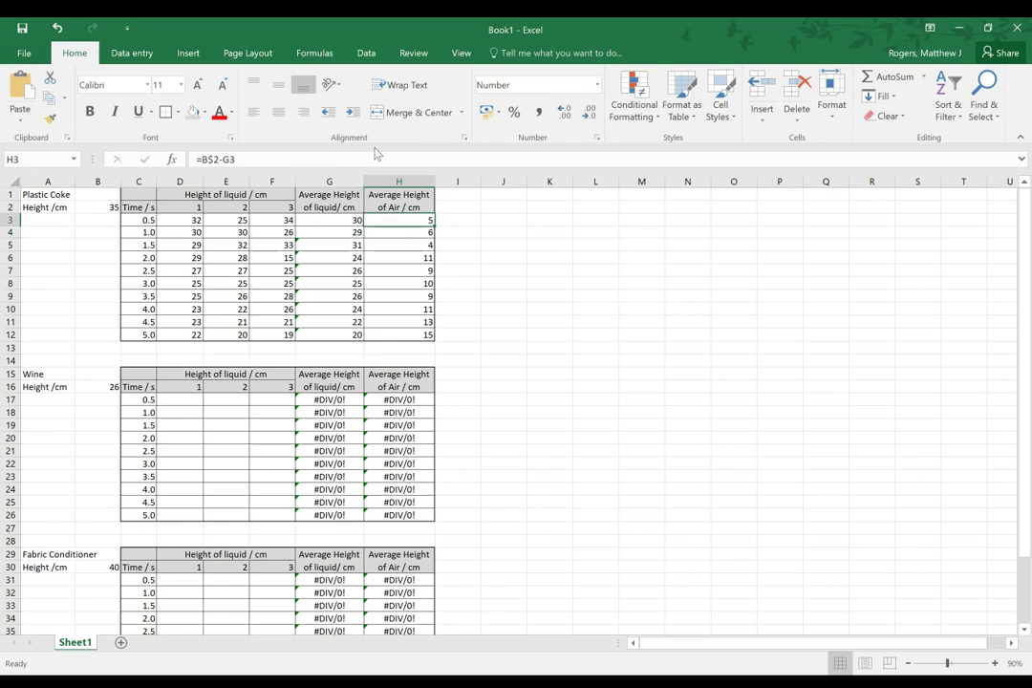
pyautogui.press('Down')
pyautogui.press('Down')
pyautogui.press('Down')
pyautogui.press('Down')
pyautogui.press('Down')
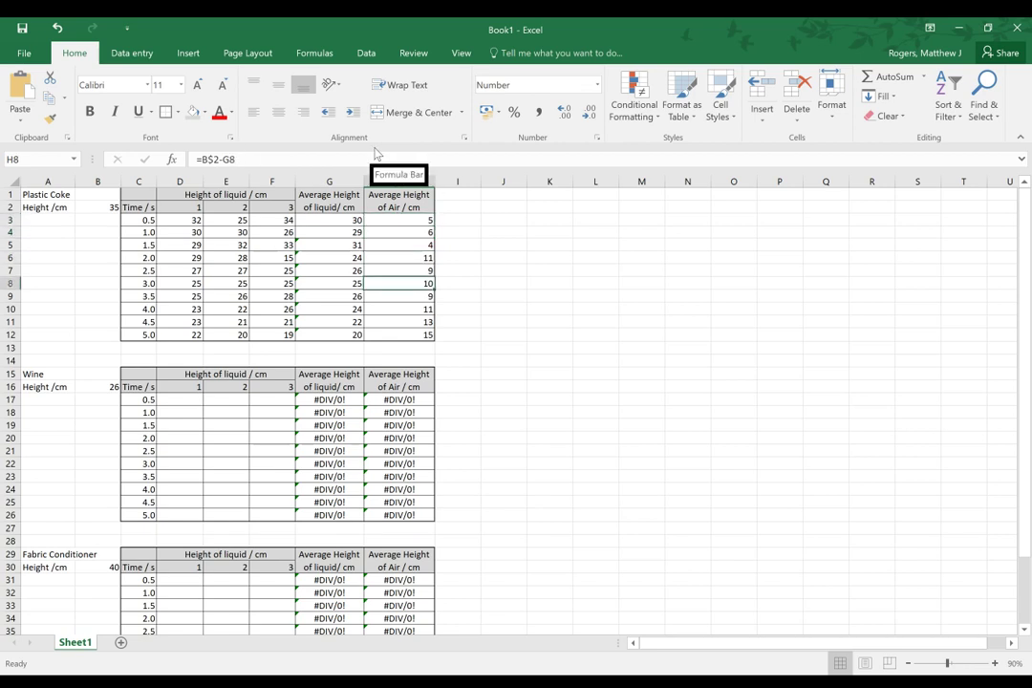
pyautogui.press('Down')
pyautogui.press('Down')
pyautogui.press('Up')
pyautogui.press('Up')
pyautogui.press('Up')
pyautogui.press('Up')
pyautogui.press('Up')
pyautogui.press('Up')
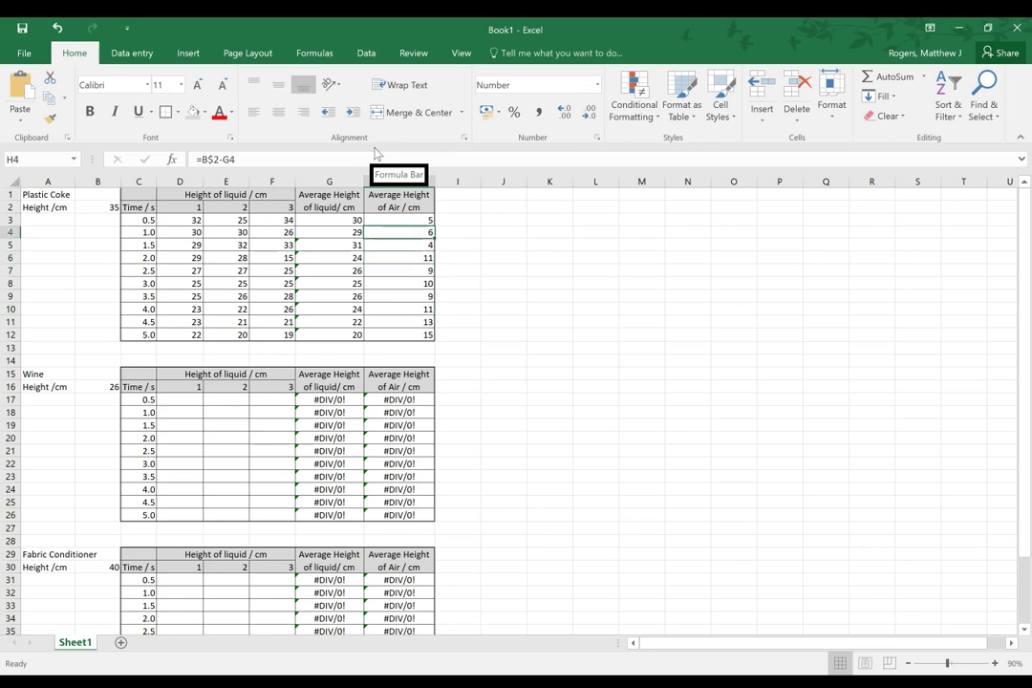
pyautogui.press('Up')
pyautogui.click(212, 161)
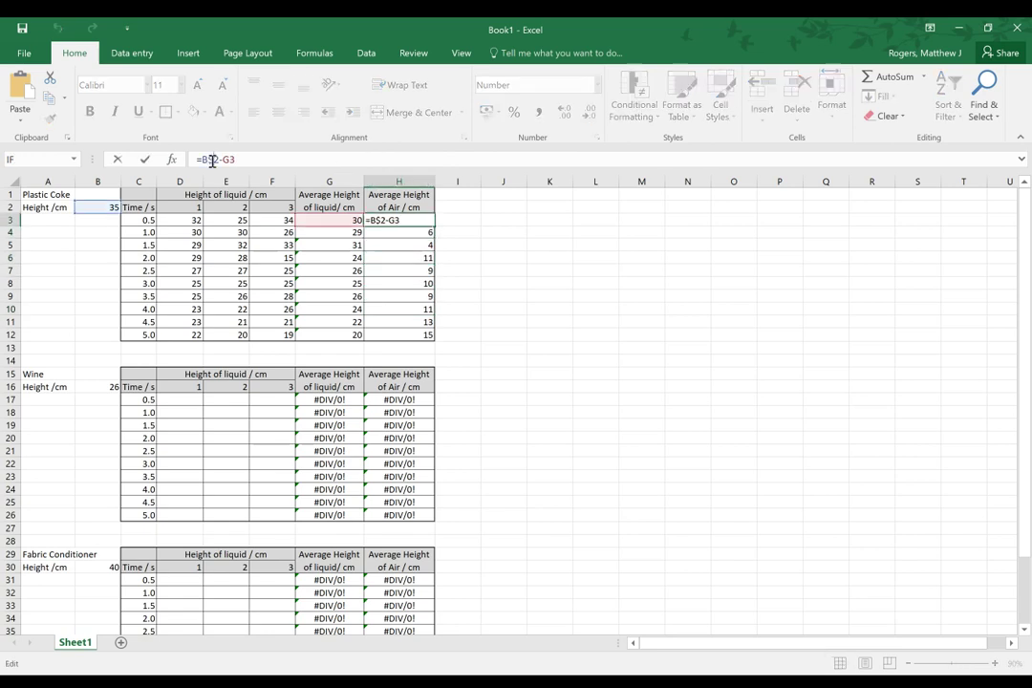
pyautogui.press('Return')
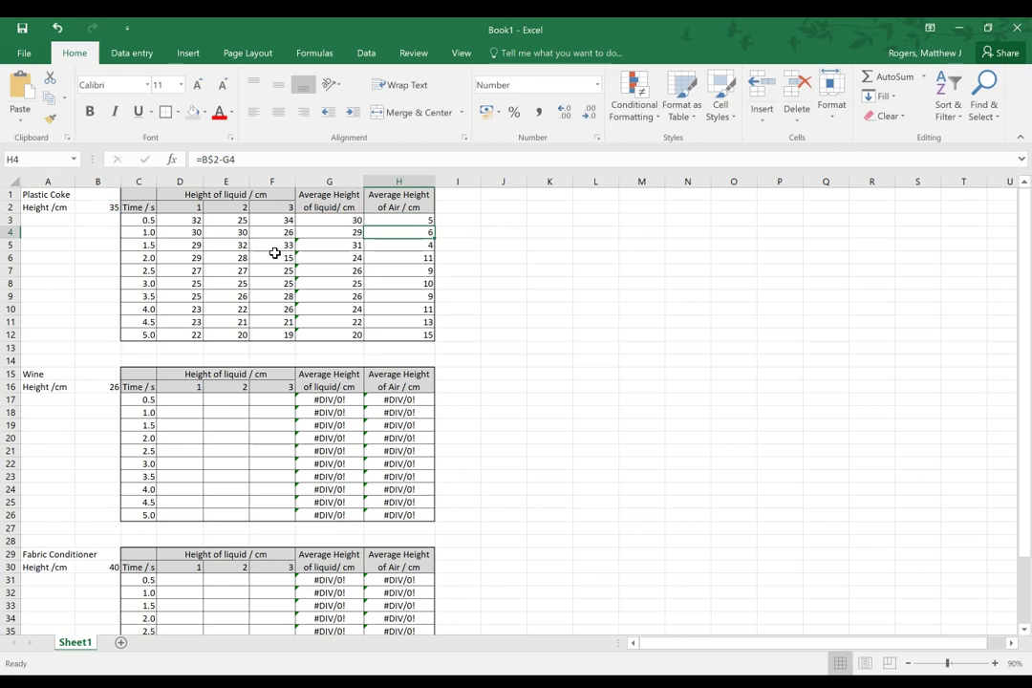
pyautogui.click(382, 220)
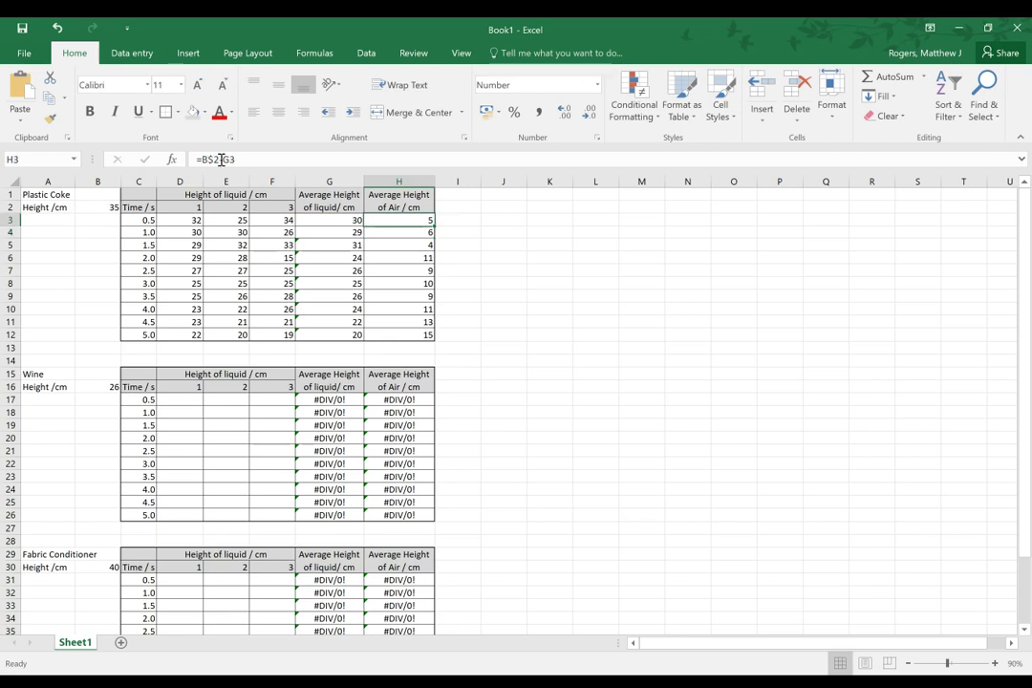
# Step: Name the Plastic Coke height cell B2 Cokeheight and check the defined name in the Name Manager
pyautogui.click(105, 207)
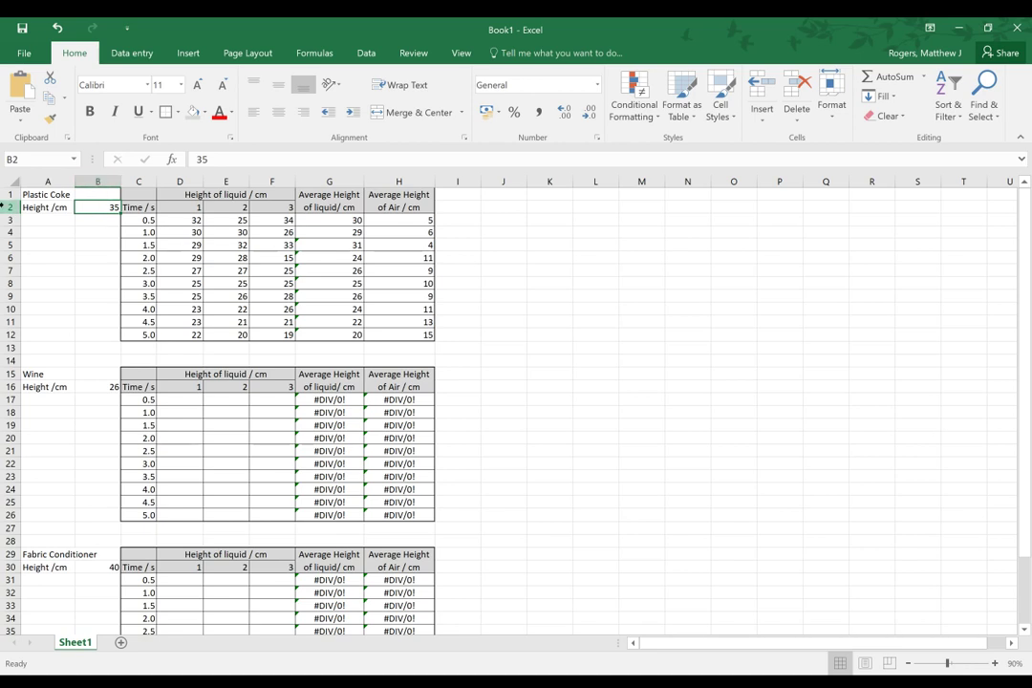
pyautogui.click(27, 158)
pyautogui.write('Cokeheight')
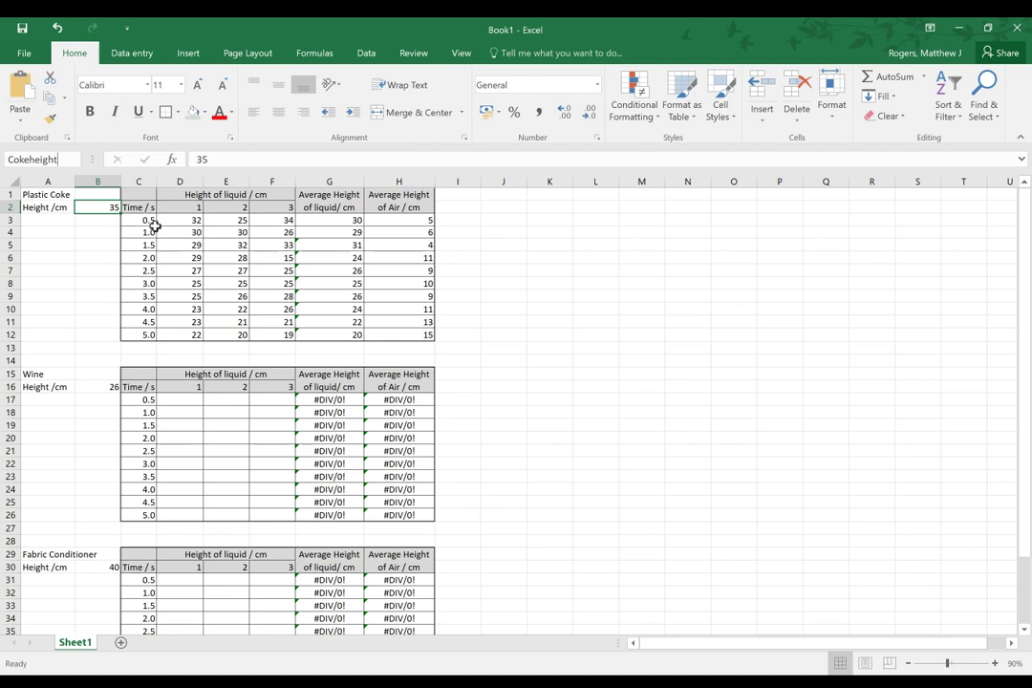
pyautogui.press('Return')
pyautogui.click(102, 207)
pyautogui.click(592, 259)
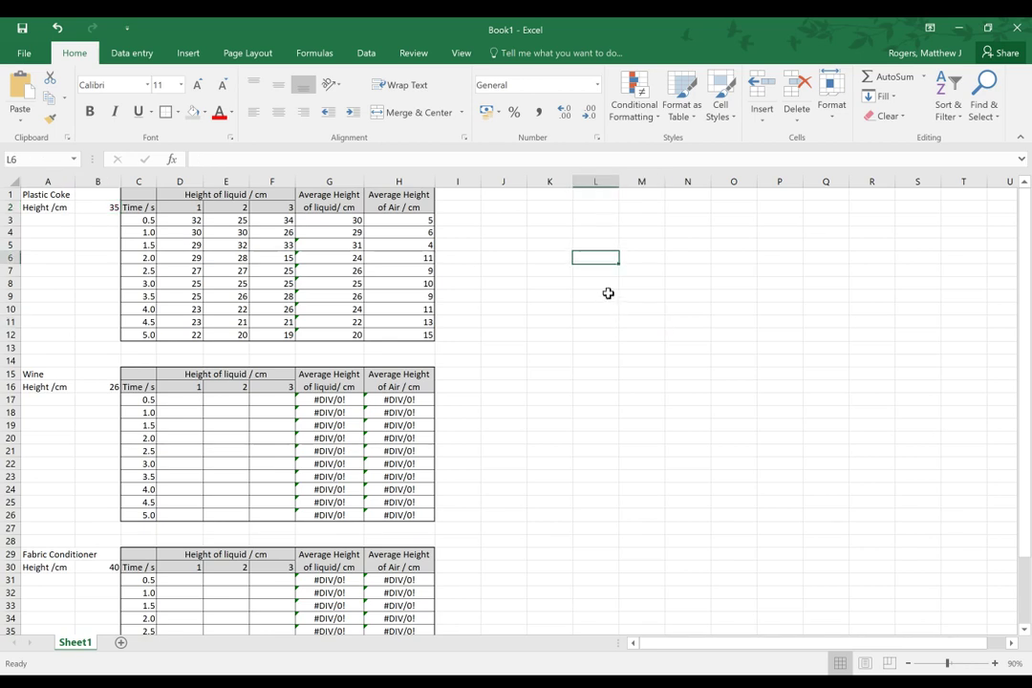
pyautogui.hotkey('ctrl', 'F3')
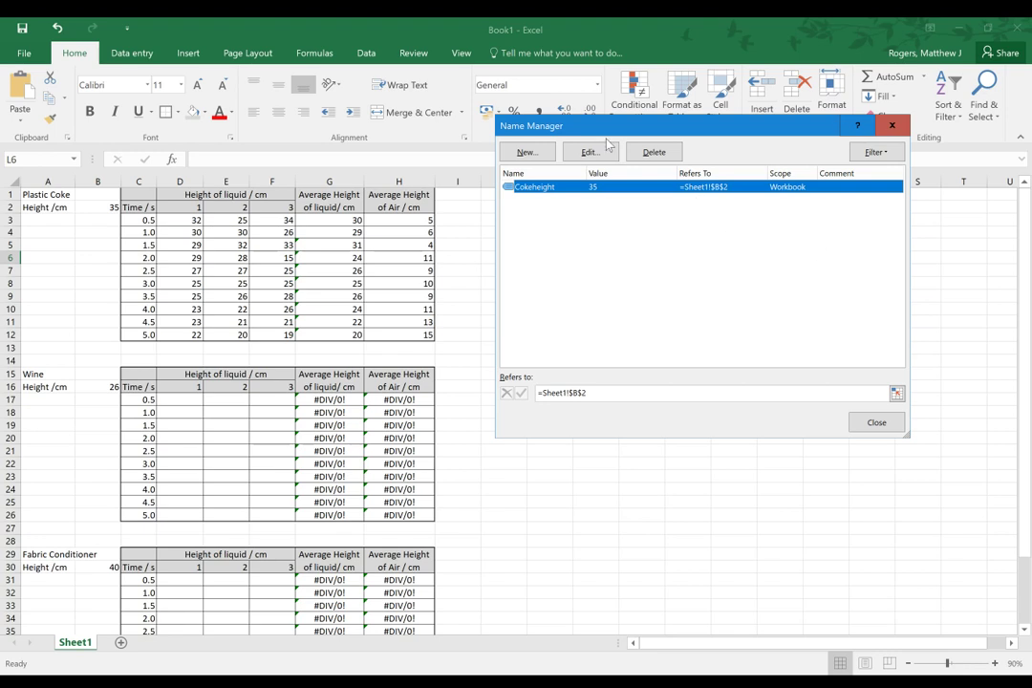
pyautogui.click(877, 424)
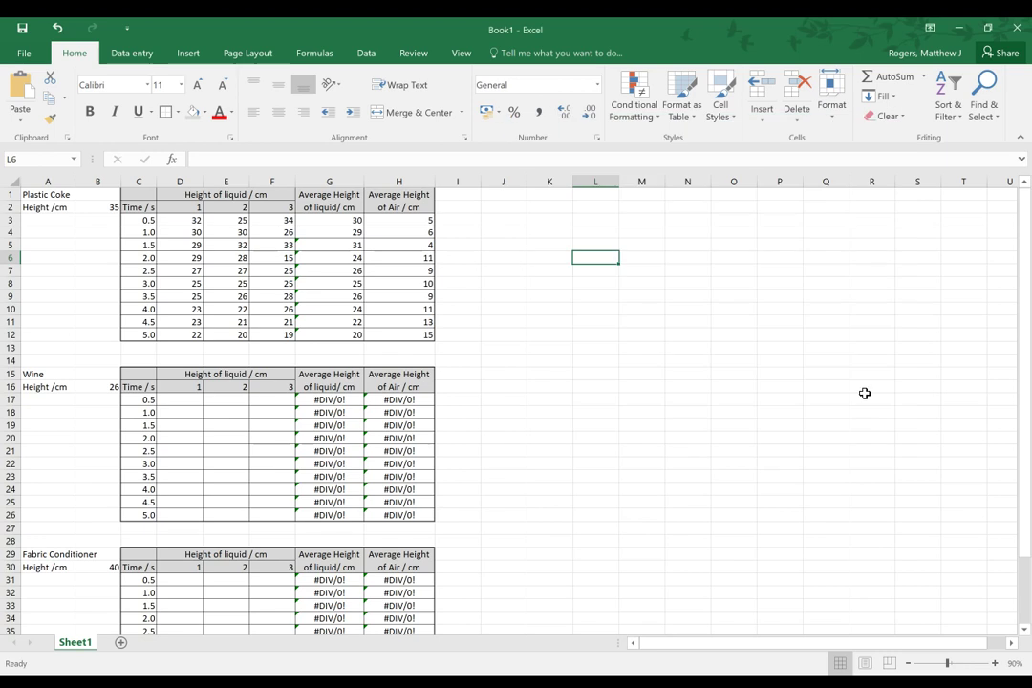
# Step: Replace the B$2 reference in H3 with the defined name so the formula reads =cokeheight-G3
pyautogui.click(425, 221)
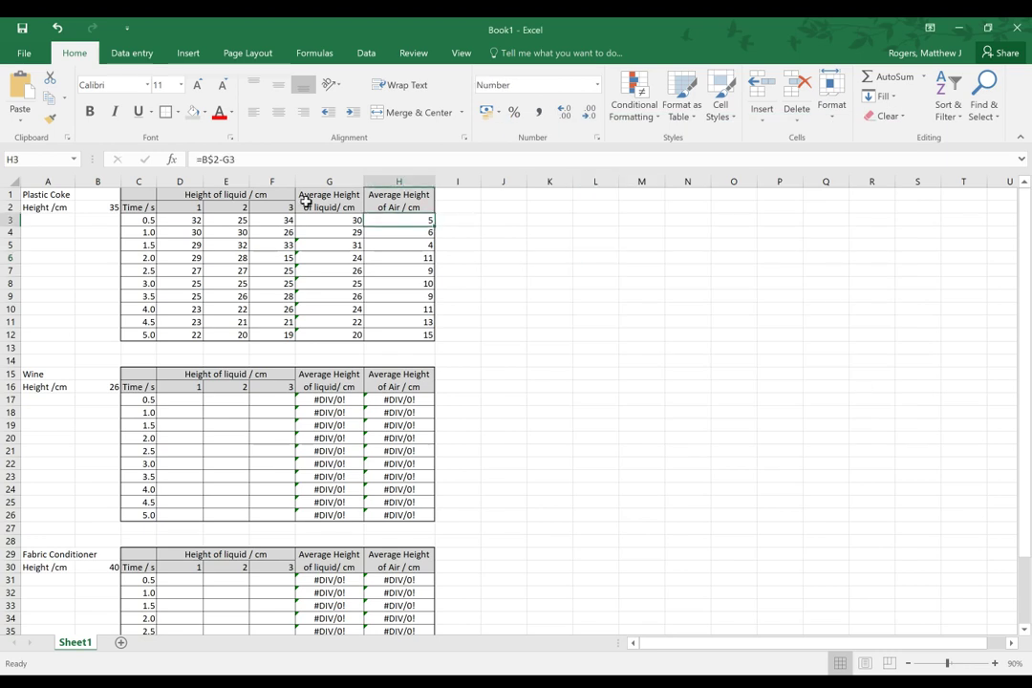
pyautogui.click(221, 159)
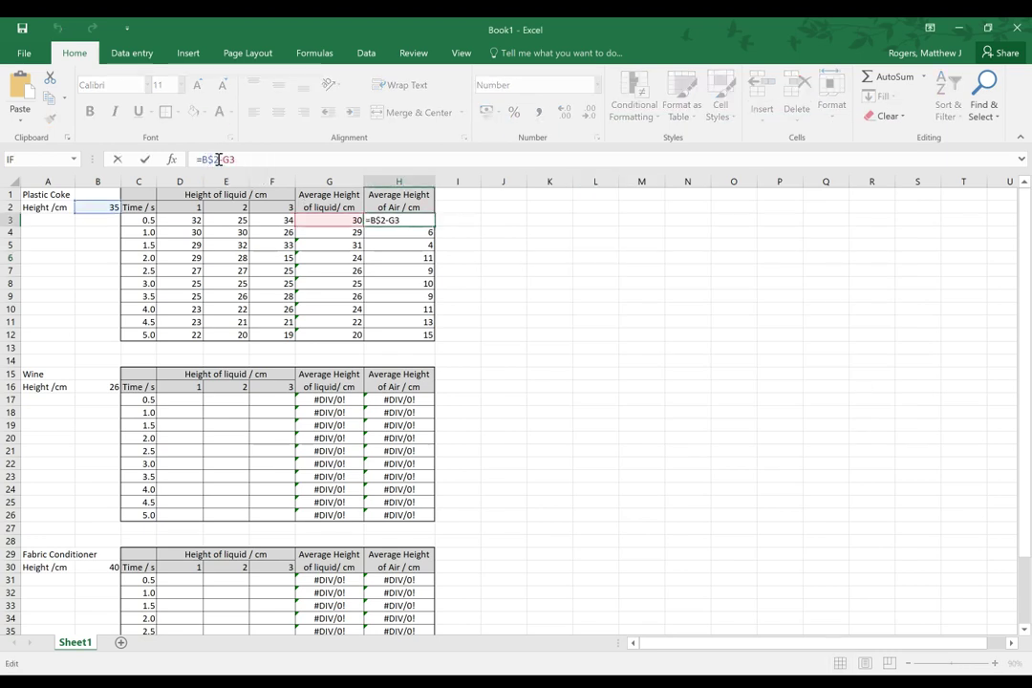
pyautogui.moveTo(219, 160); pyautogui.dragTo(202, 160)
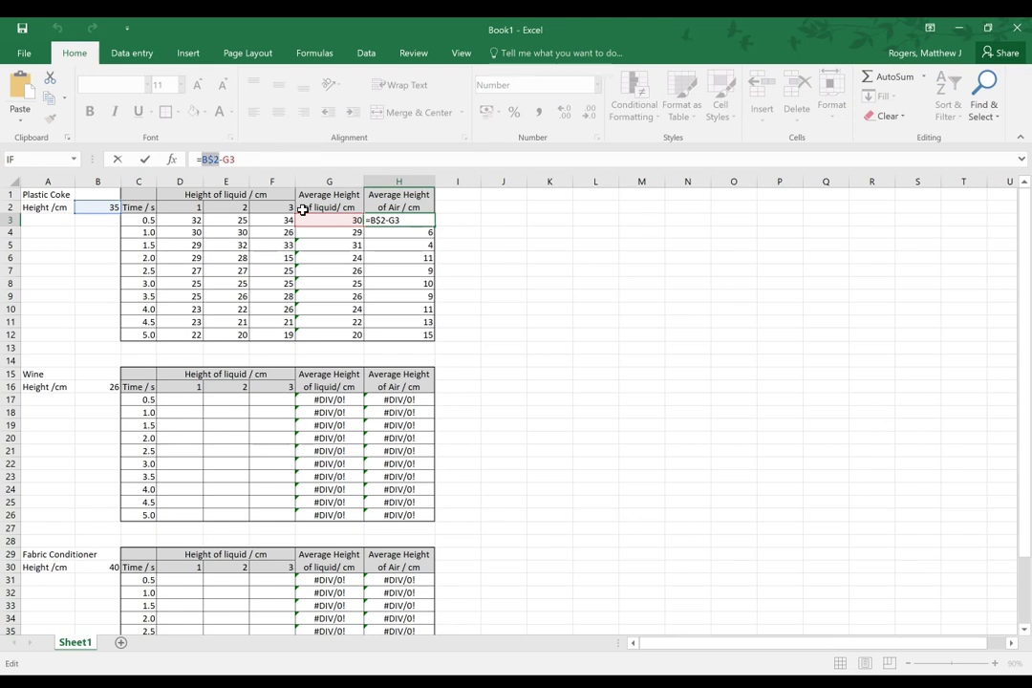
pyautogui.write('cokeheight')
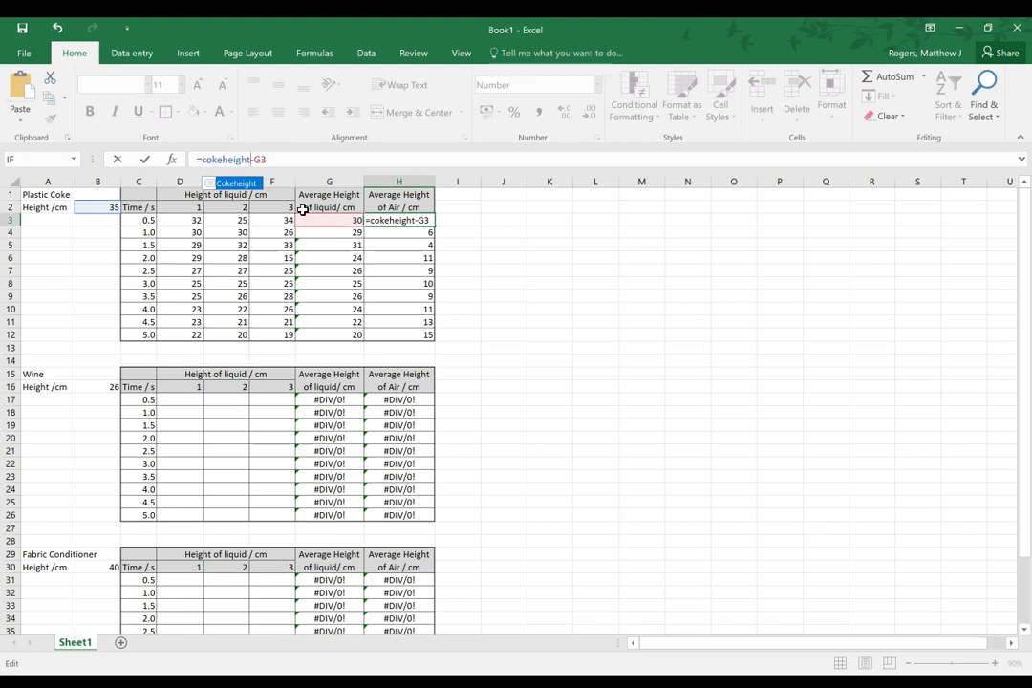
pyautogui.press('Return')
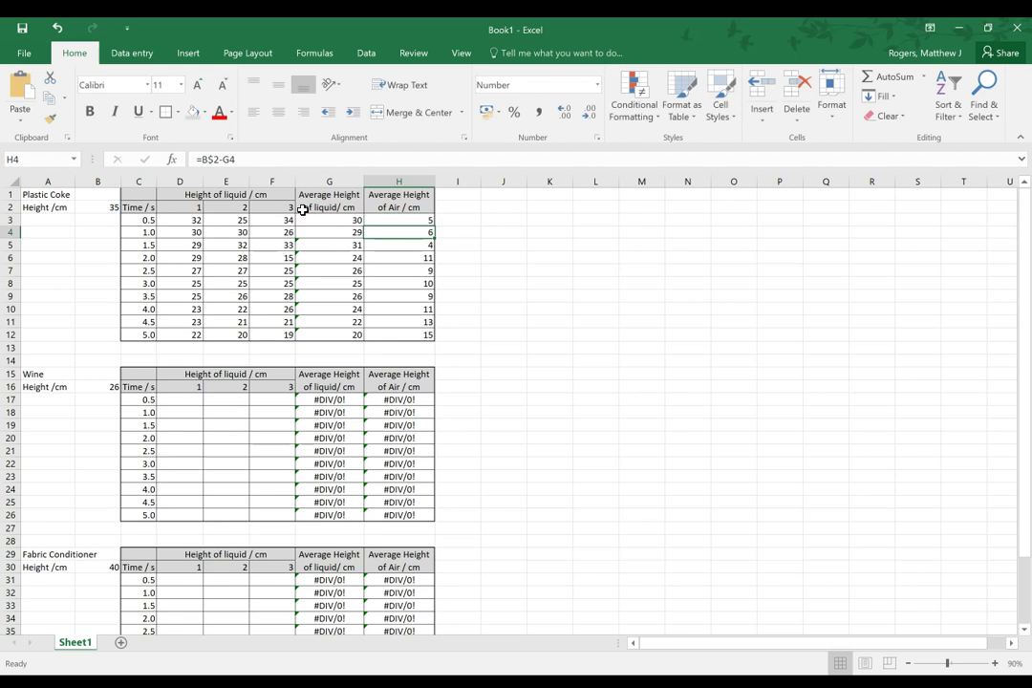
# Step: Fill the H3 formula down to H12 in the Plastic Coke table and check the copy in H4
pyautogui.click(430, 222)
pyautogui.moveTo(430, 221); pyautogui.dragTo(440, 339)
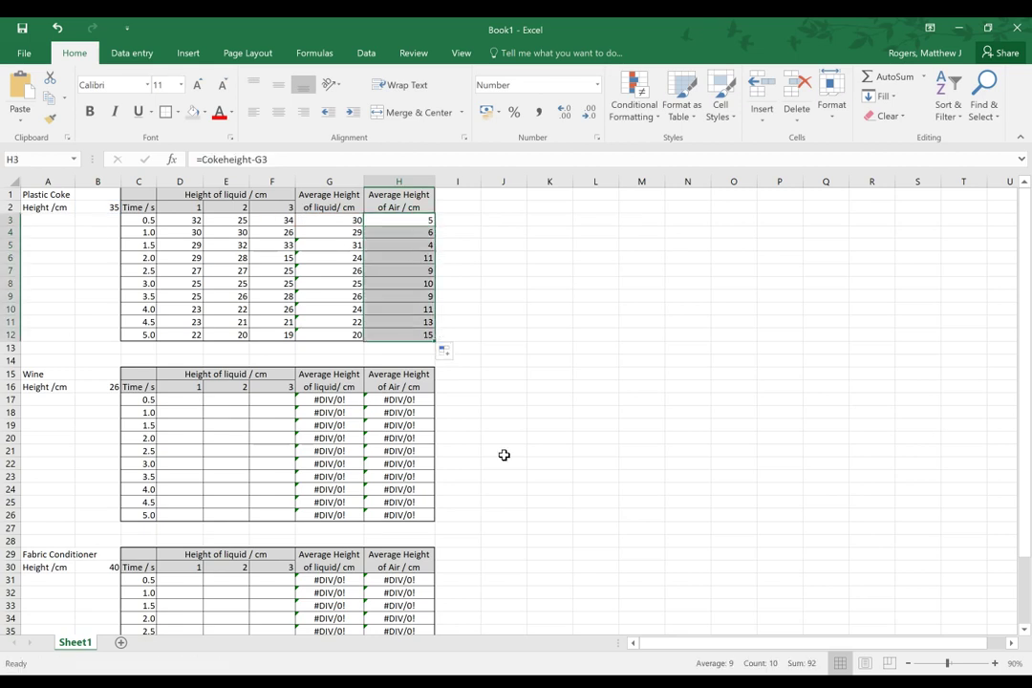
pyautogui.click(398, 231)
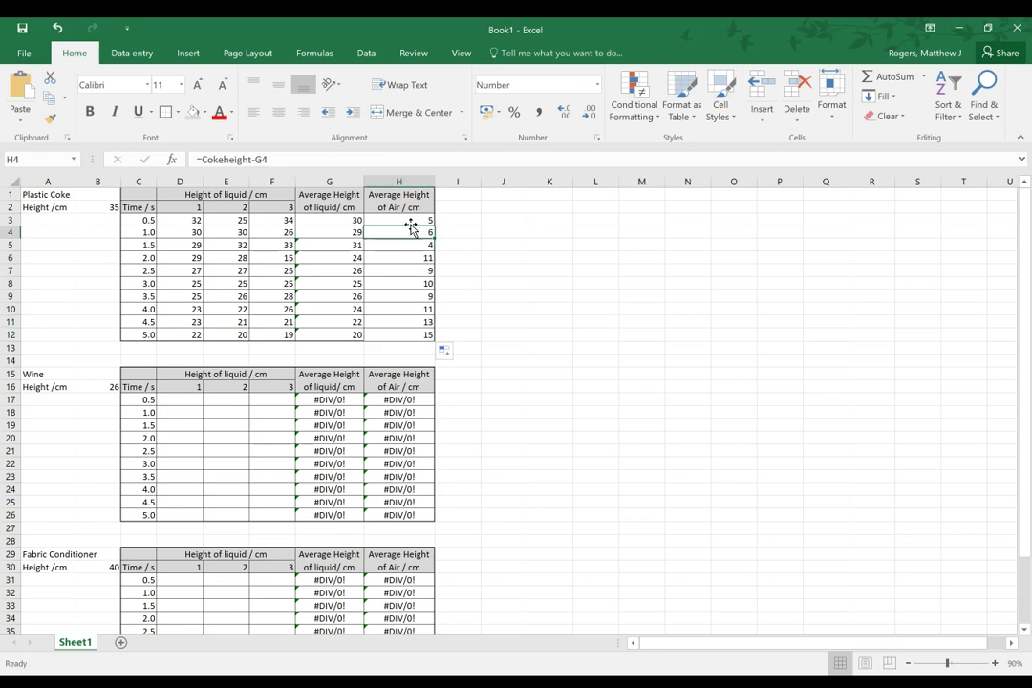
# Step: Name the Wine height cell B16 wineheight
pyautogui.click(102, 395)
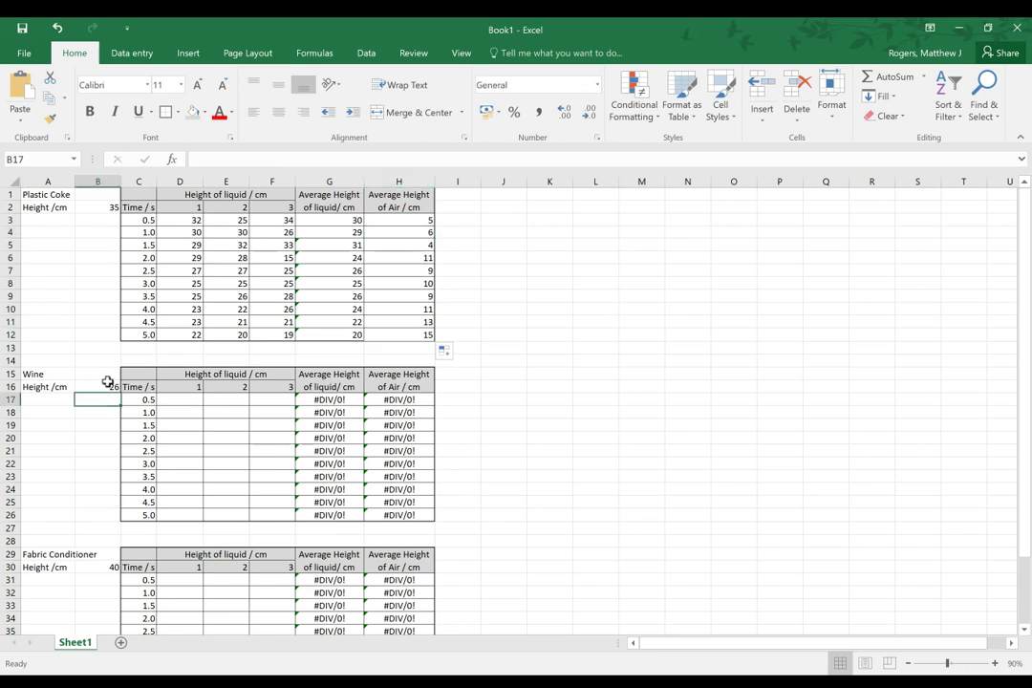
pyautogui.click(106, 385)
pyautogui.click(54, 159)
pyautogui.write('wineheight')
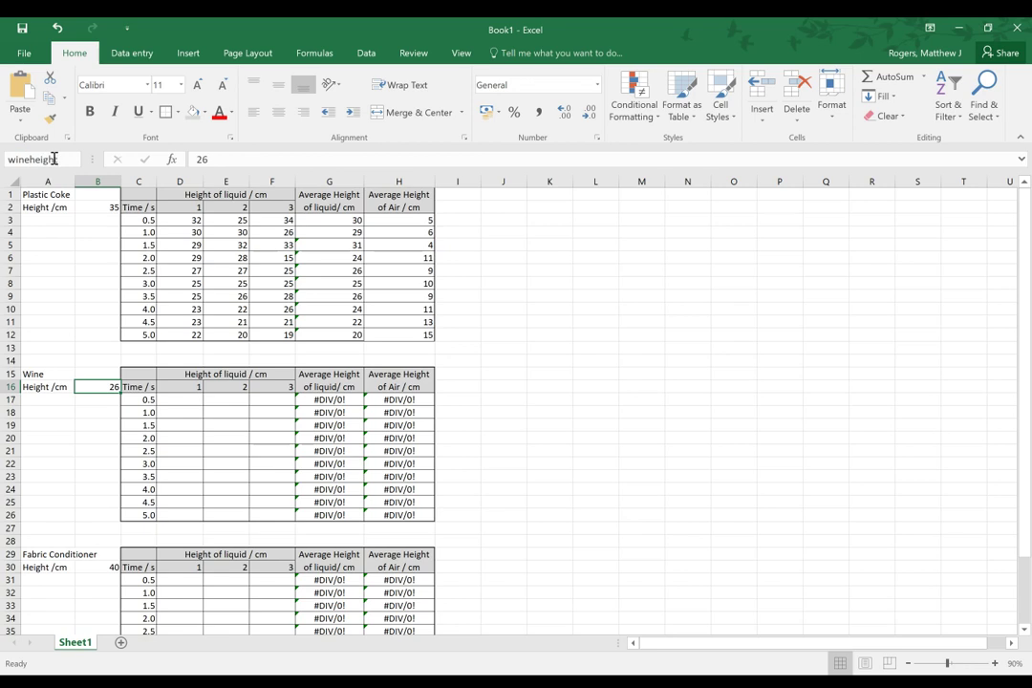
pyautogui.press('Return')
pyautogui.click(98, 374)
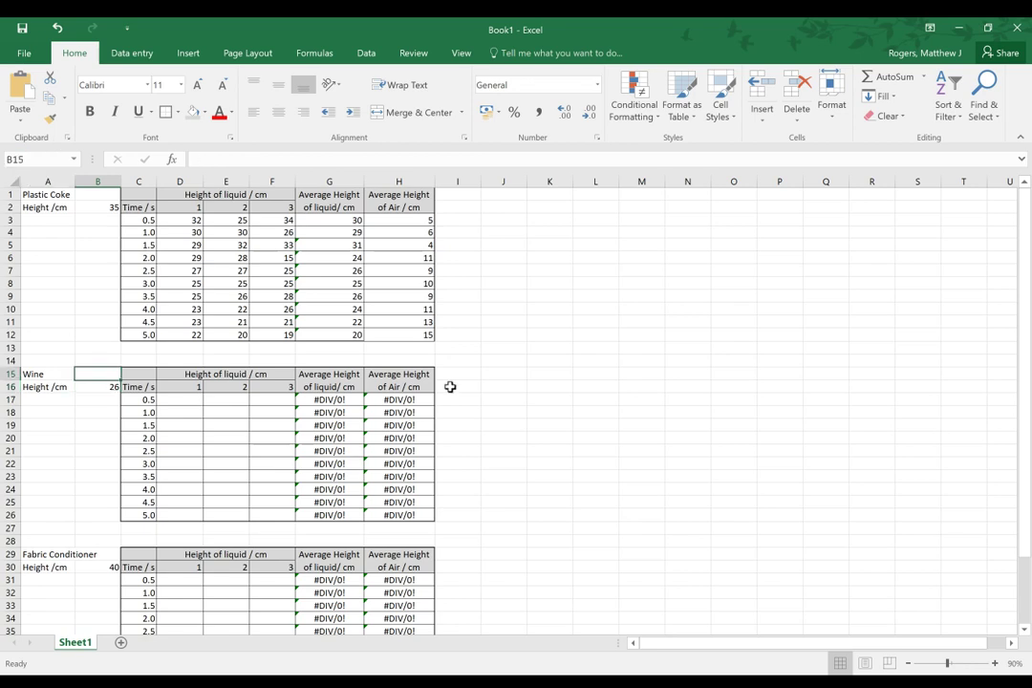
# Step: Change the formula in H17 to =wineheight-G17 and fill it down to H26 in the Wine table
pyautogui.click(424, 402)
pyautogui.doubleClick(214, 158)
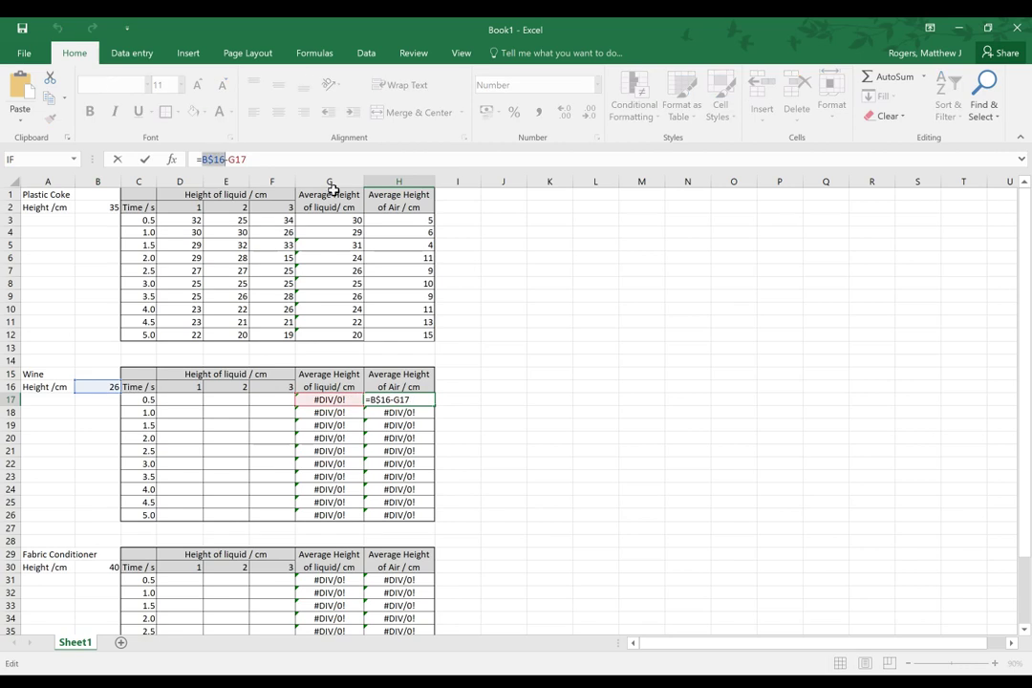
pyautogui.write('wineheight')
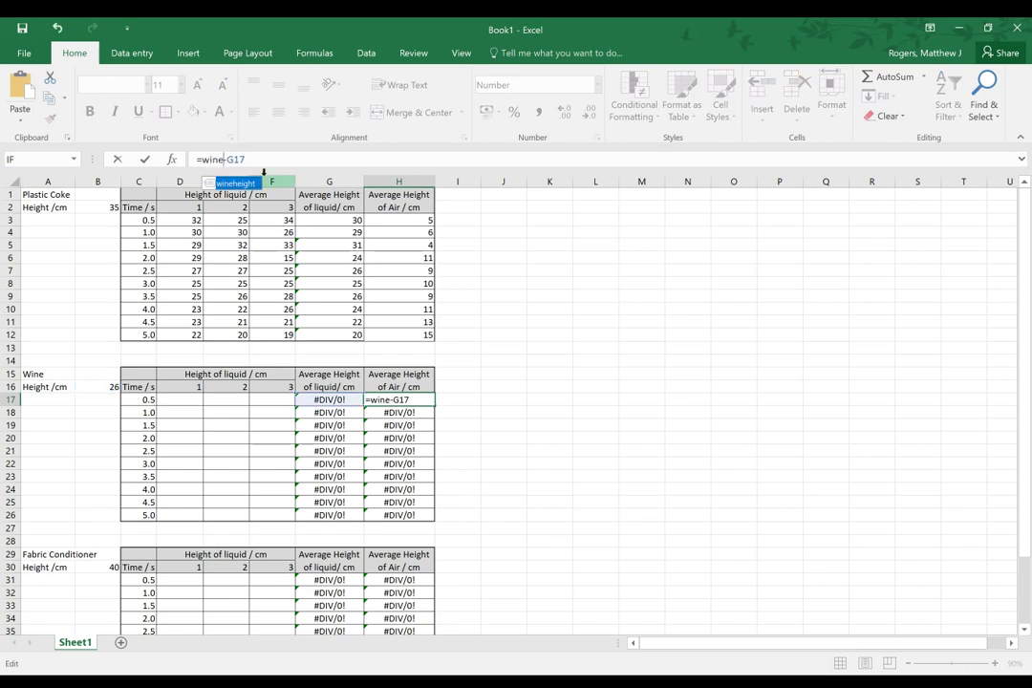
pyautogui.press('Return')
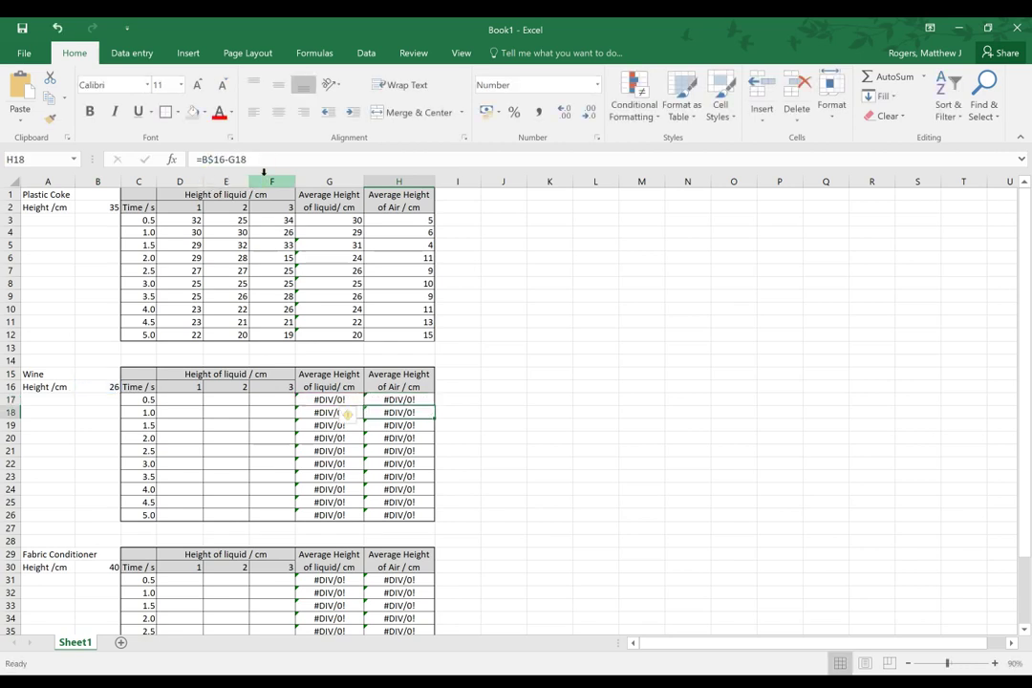
pyautogui.click(413, 396)
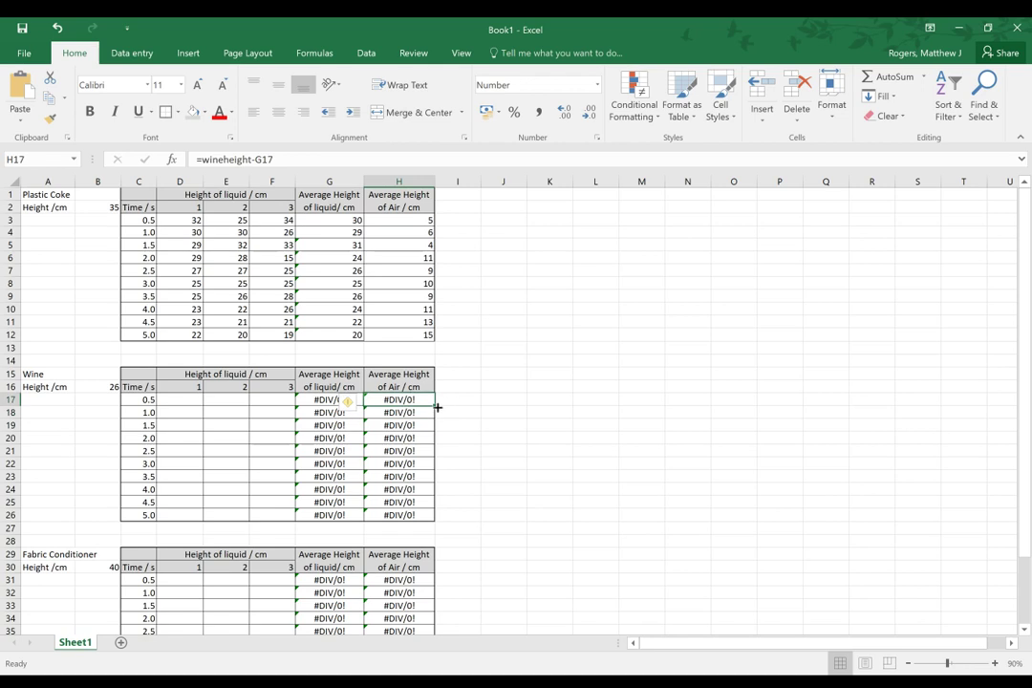
pyautogui.moveTo(437, 407); pyautogui.dragTo(437, 521)
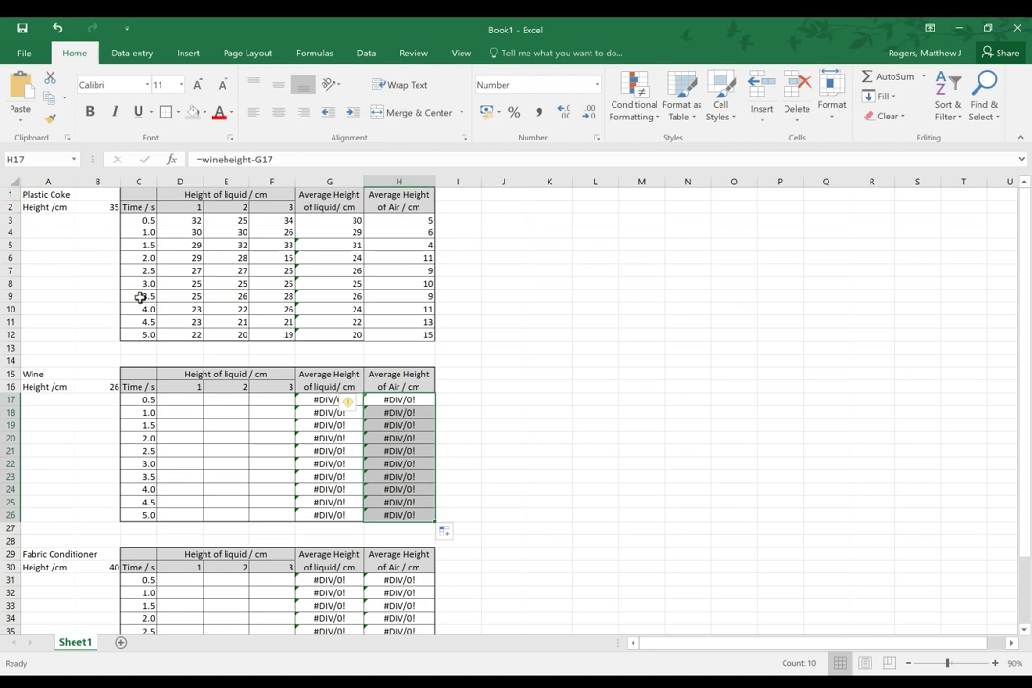
# Step: Insert two blank rows at the top of the sheet, above the Plastic Coke table
pyautogui.rightClick(7, 194)
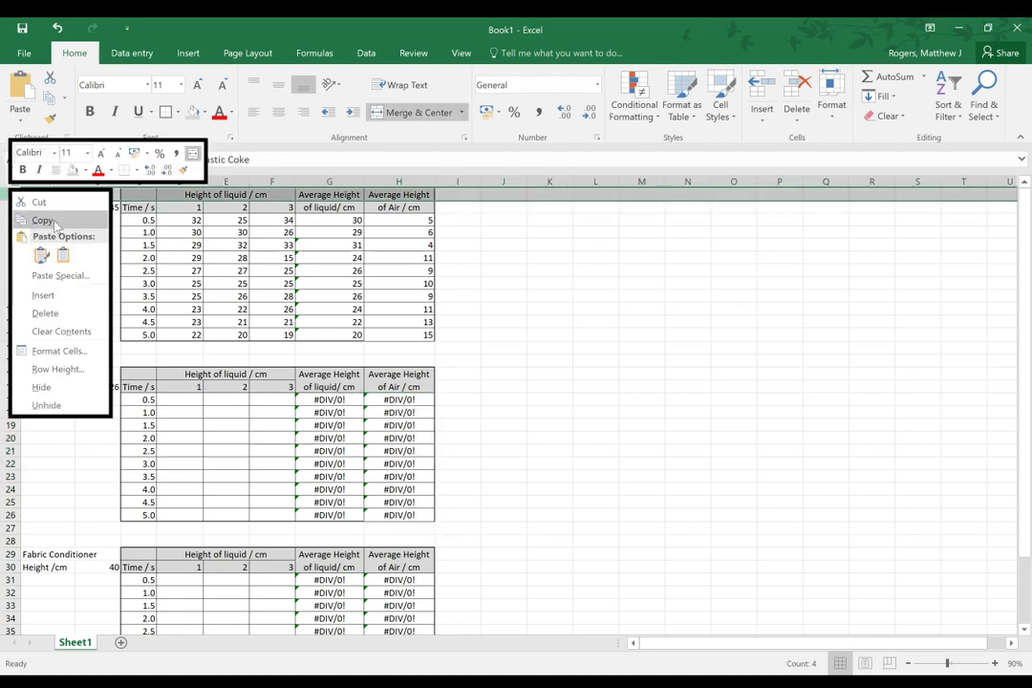
pyautogui.click(43, 295)
pyautogui.click(781, 325)
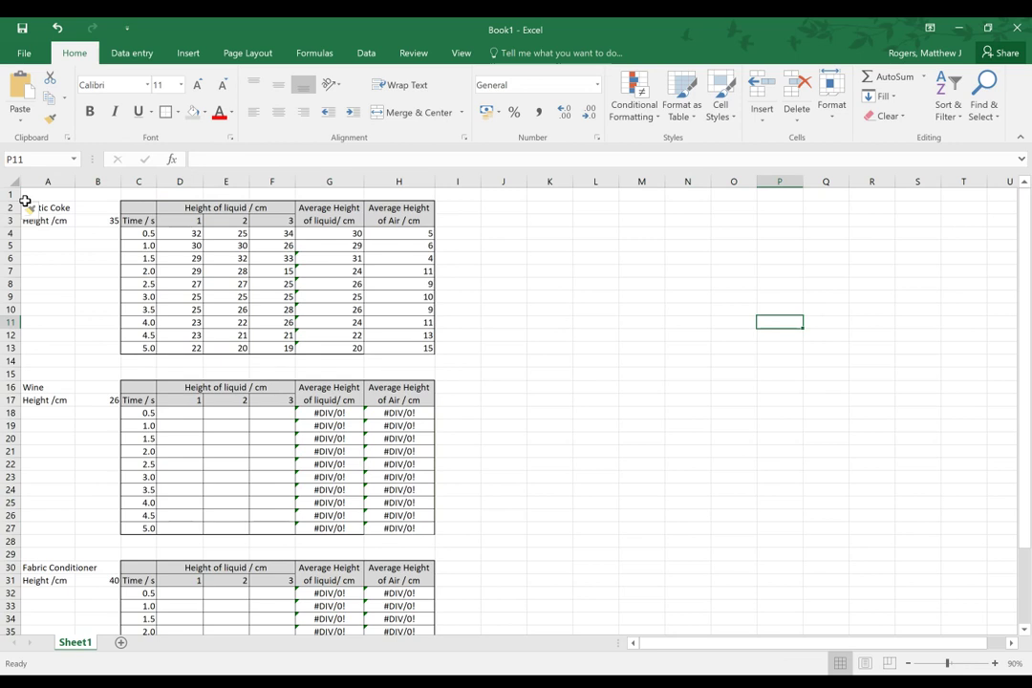
pyautogui.rightClick(11, 198)
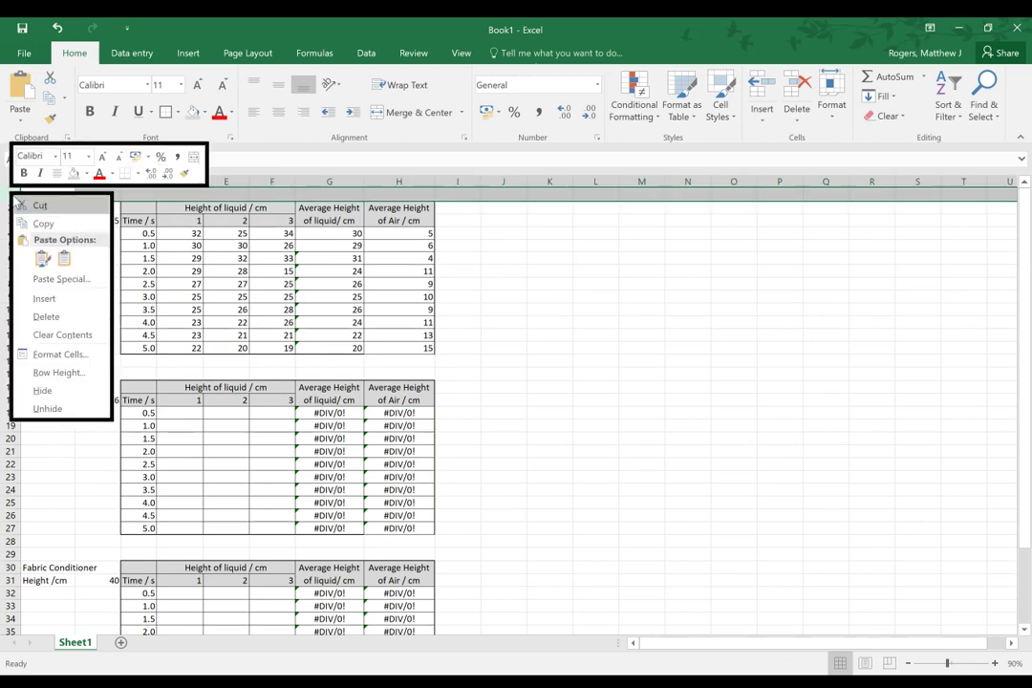
pyautogui.click(68, 302)
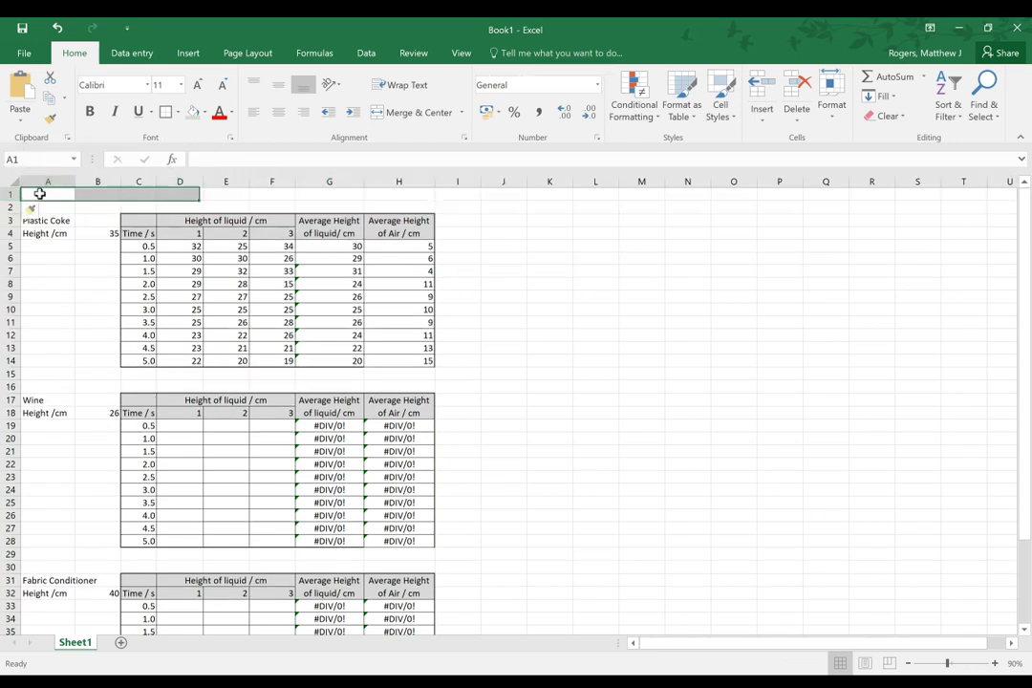
# Step: Enter 9.81 in cell A1 and name that cell g
pyautogui.write('9.81')
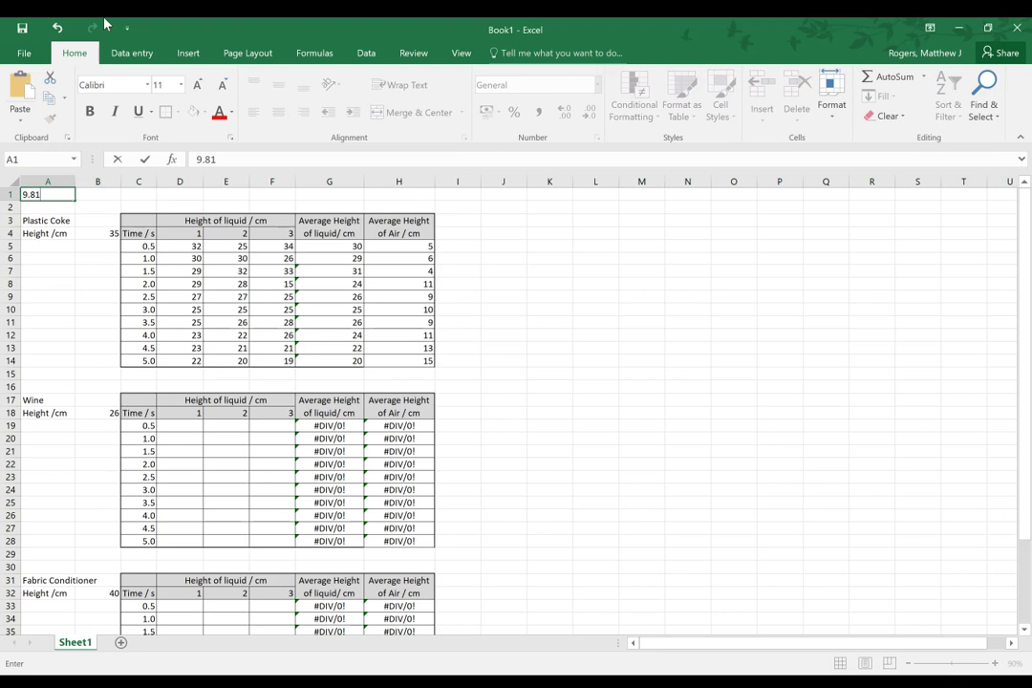
pyautogui.press('Return')
pyautogui.press('Up')
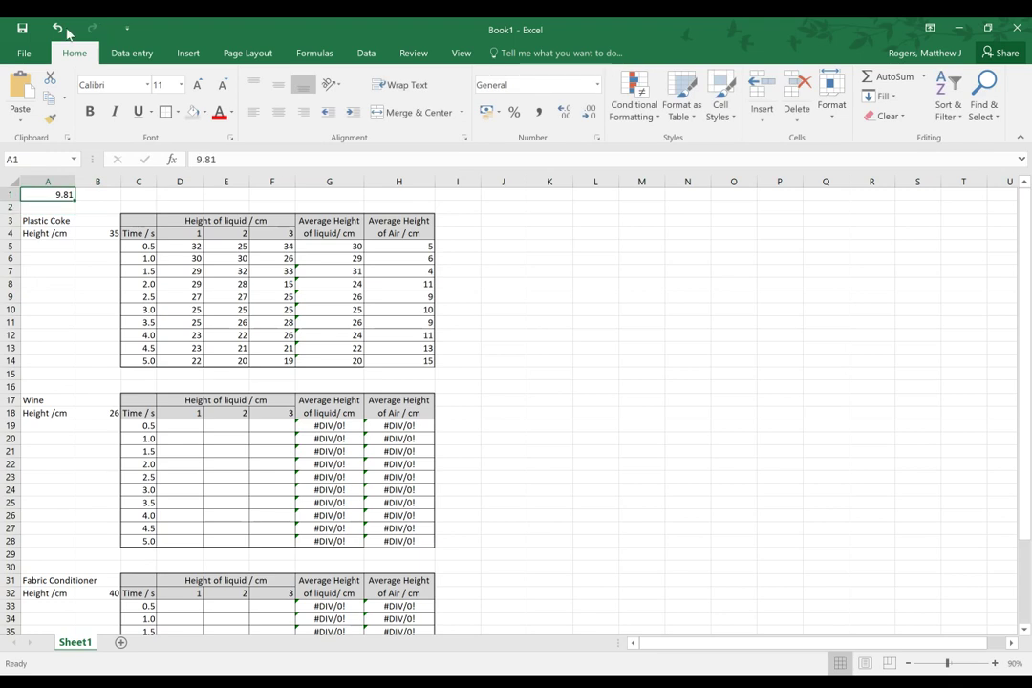
pyautogui.write('g')
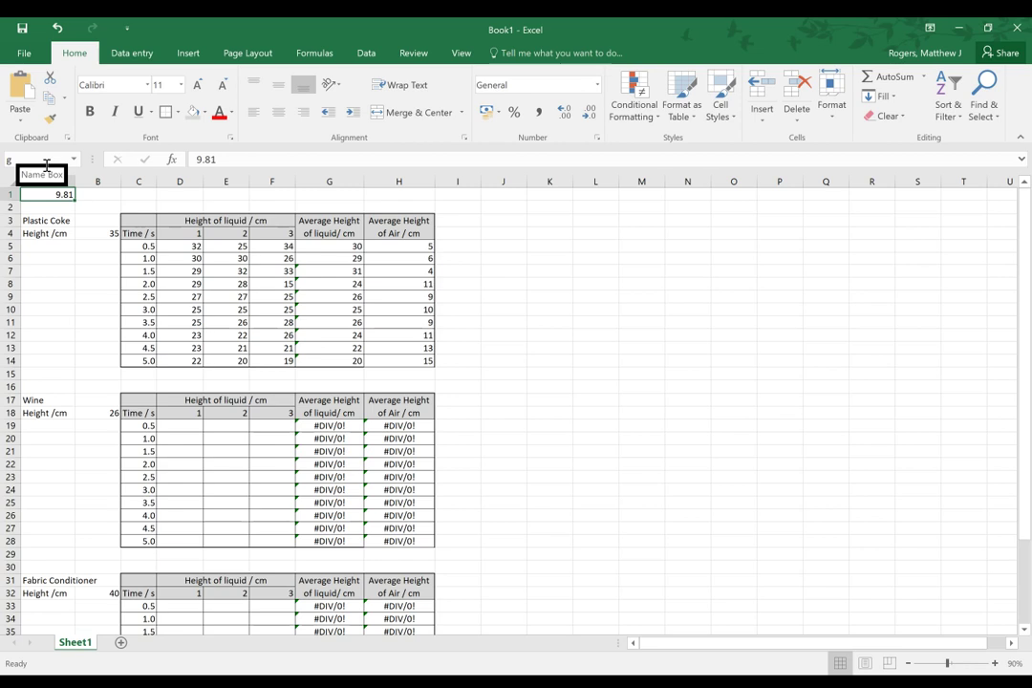
# Step: Start a small table beside the liquid-height tables with the heading Mass / kg in L5
pyautogui.click(596, 248)
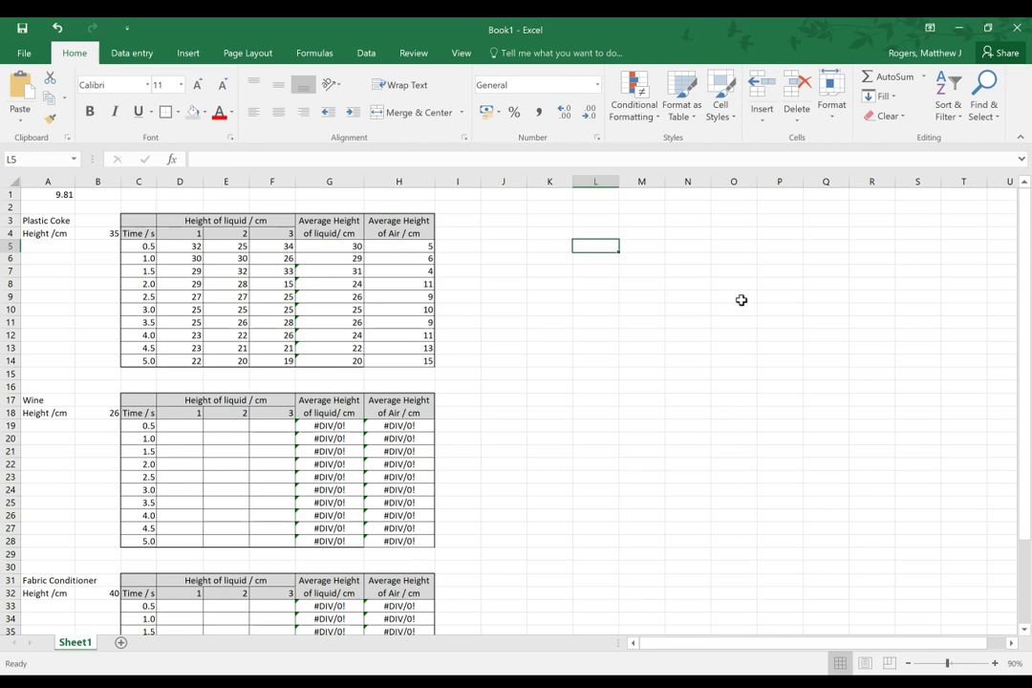
pyautogui.write('Mass')
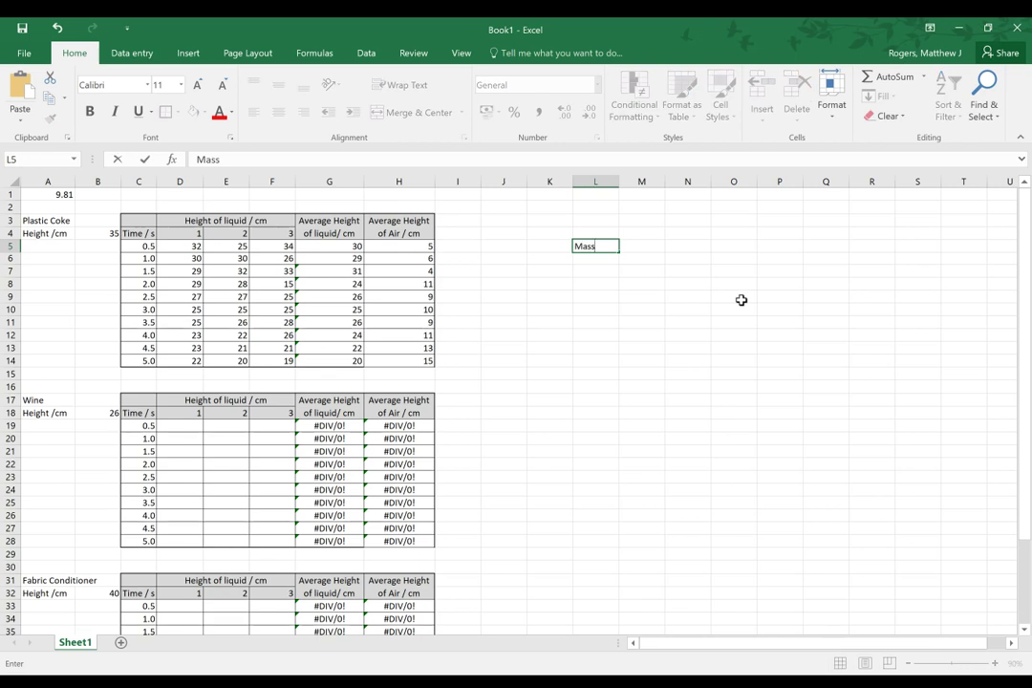
pyautogui.write('/ kg')
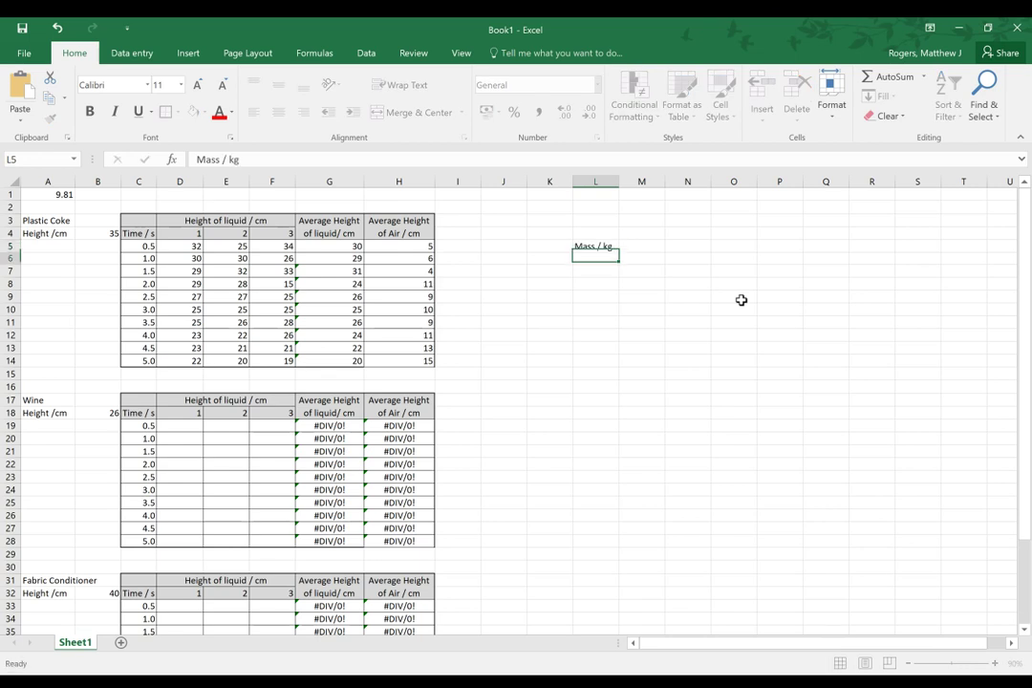
pyautogui.press('Return')
# Step: Enter the masses 0.1, 0.5 and 1.5 in cells L6 to L8
pyautogui.write('0.1')
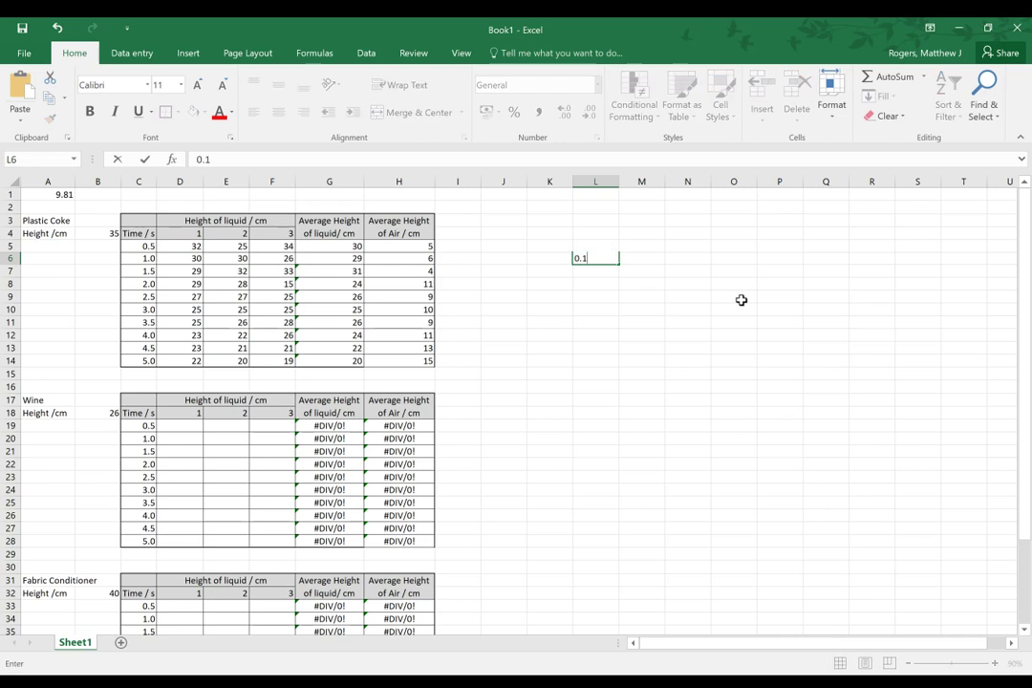
pyautogui.press('Return')
pyautogui.write('0.5')
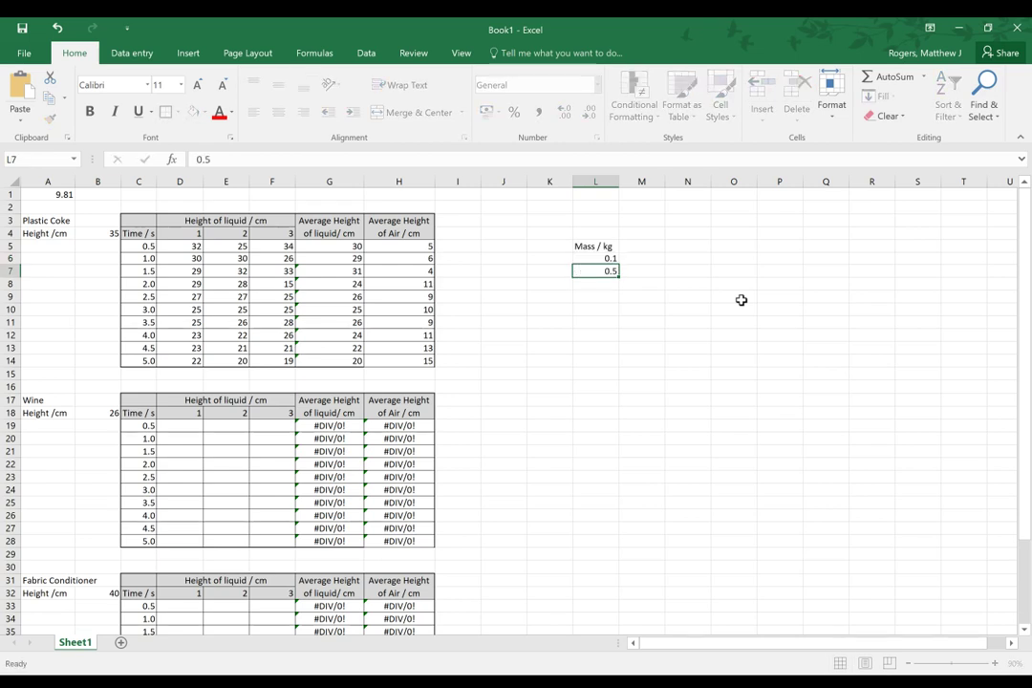
pyautogui.press('Return')
pyautogui.write('03')
pyautogui.press('BackSpace')
pyautogui.press('BackSpace')
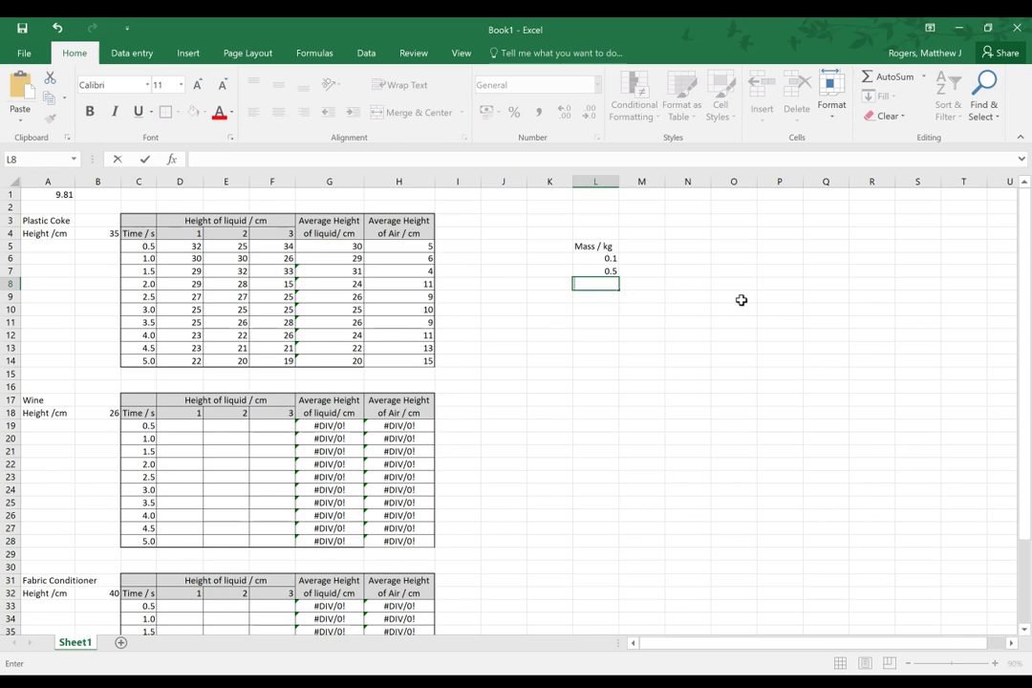
pyautogui.write('41.')
pyautogui.press('BackSpace')
pyautogui.press('BackSpace')
pyautogui.write('1.5')
pyautogui.hotkey('ctrl', 'Return')
# Step: Add the heading Weight / N in M5, next to the Mass / kg heading
pyautogui.press('Up')
pyautogui.press('Up')
pyautogui.press('Up')
pyautogui.press('Right')
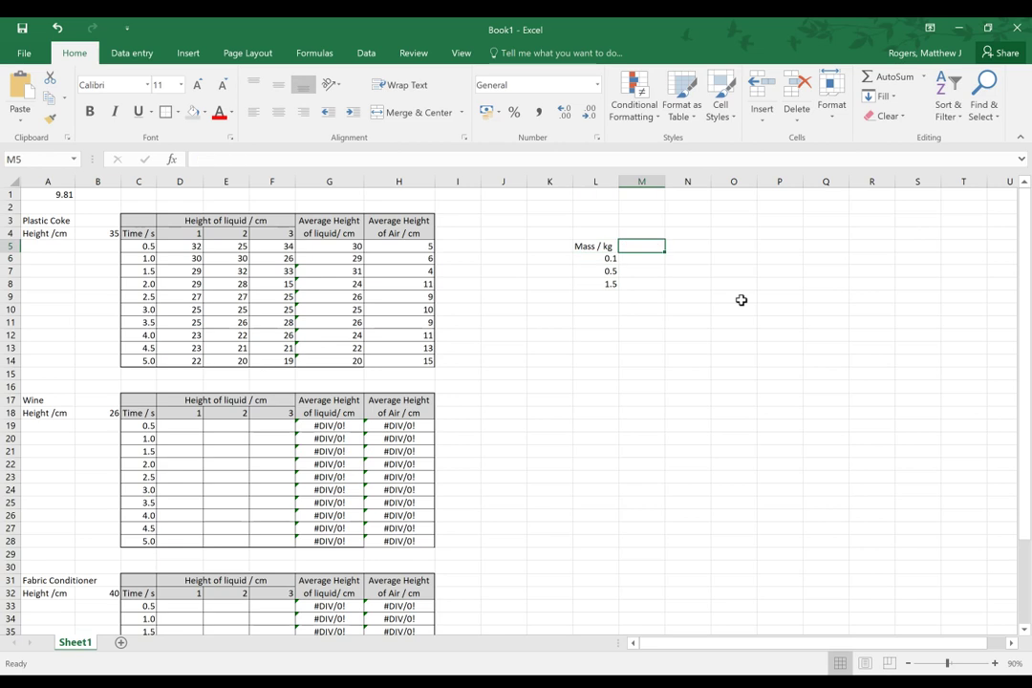
pyautogui.write('Weight')
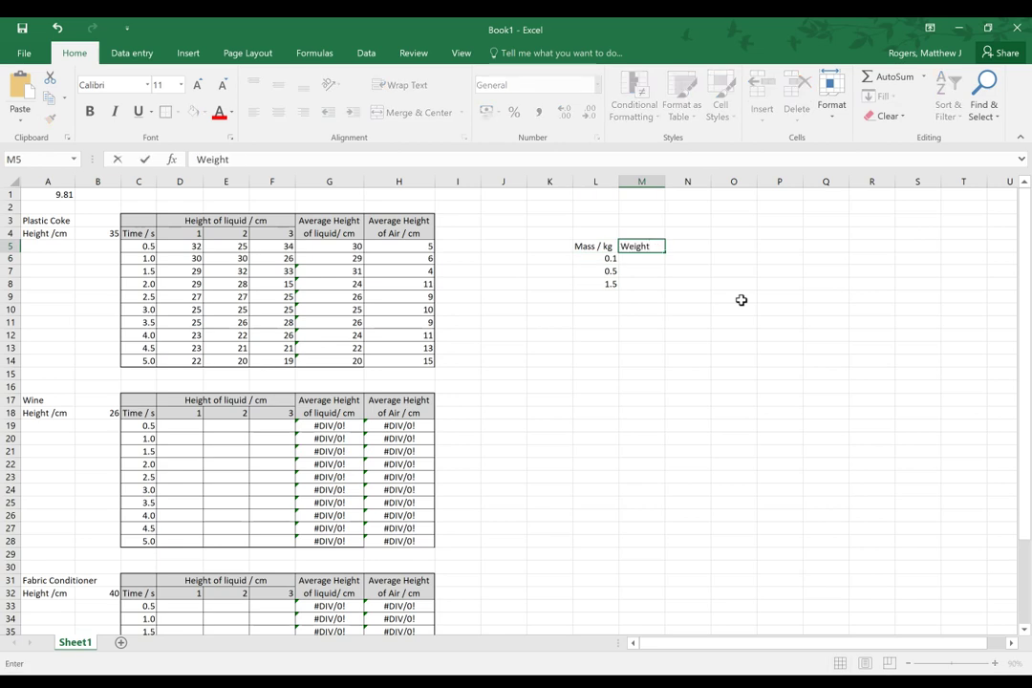
pyautogui.write(' / N')
pyautogui.press('Return')
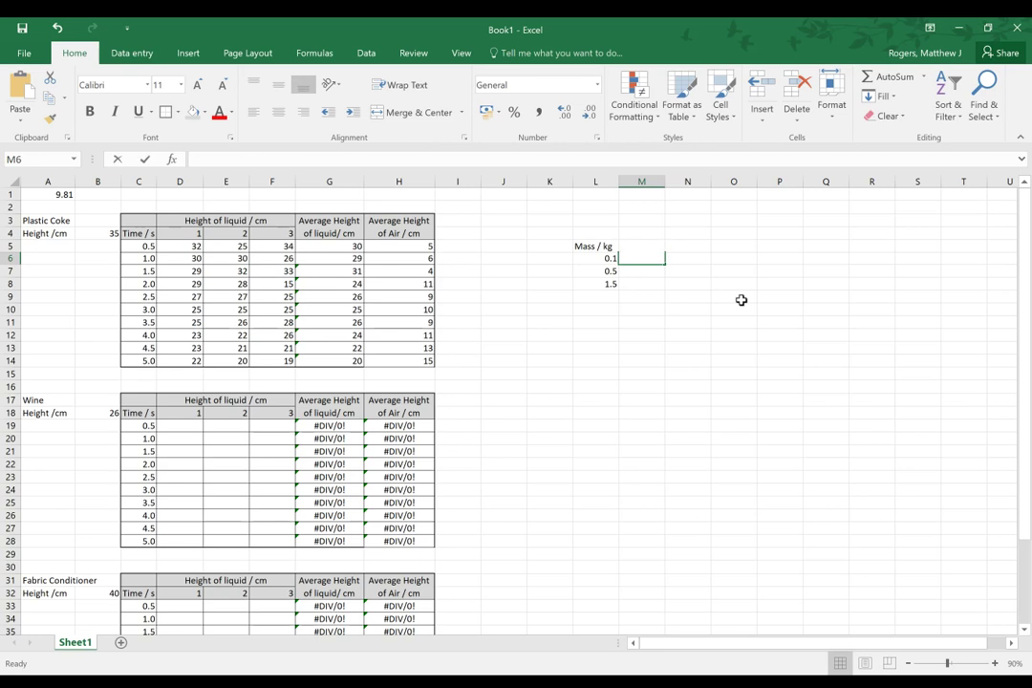
# Step: Calculate the first weight in M6 with the formula =L6*g, using the named constant
pyautogui.write('=')
pyautogui.click(598, 258)
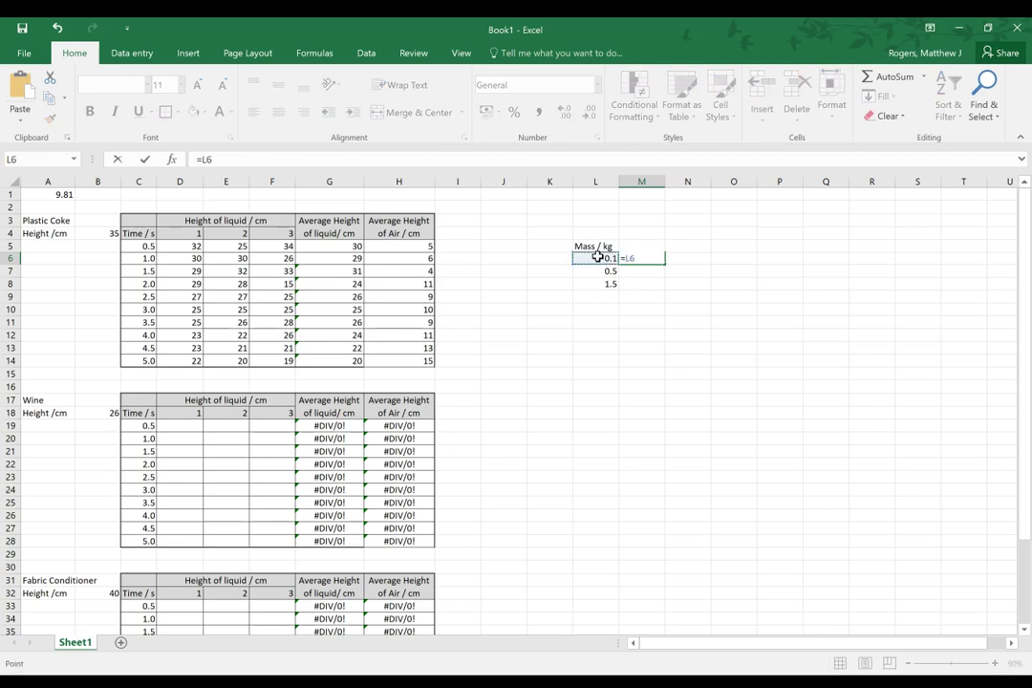
pyautogui.write('*g')
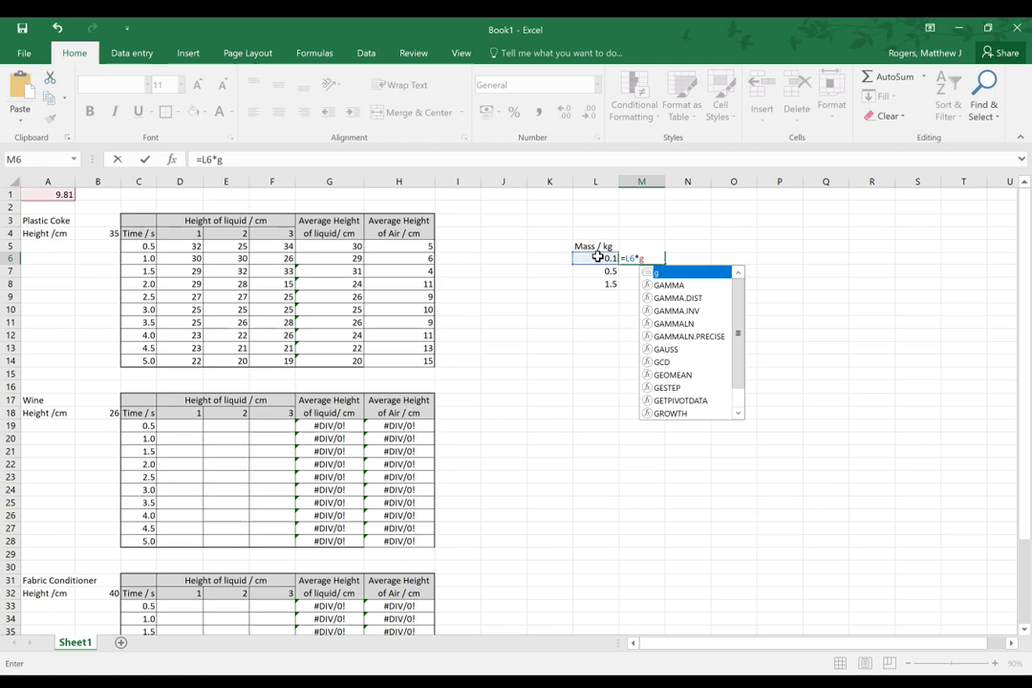
pyautogui.press('Return')
# Step: Fill the M6 weight formula down to M8 and check the copy in M7
pyautogui.click(659, 258)
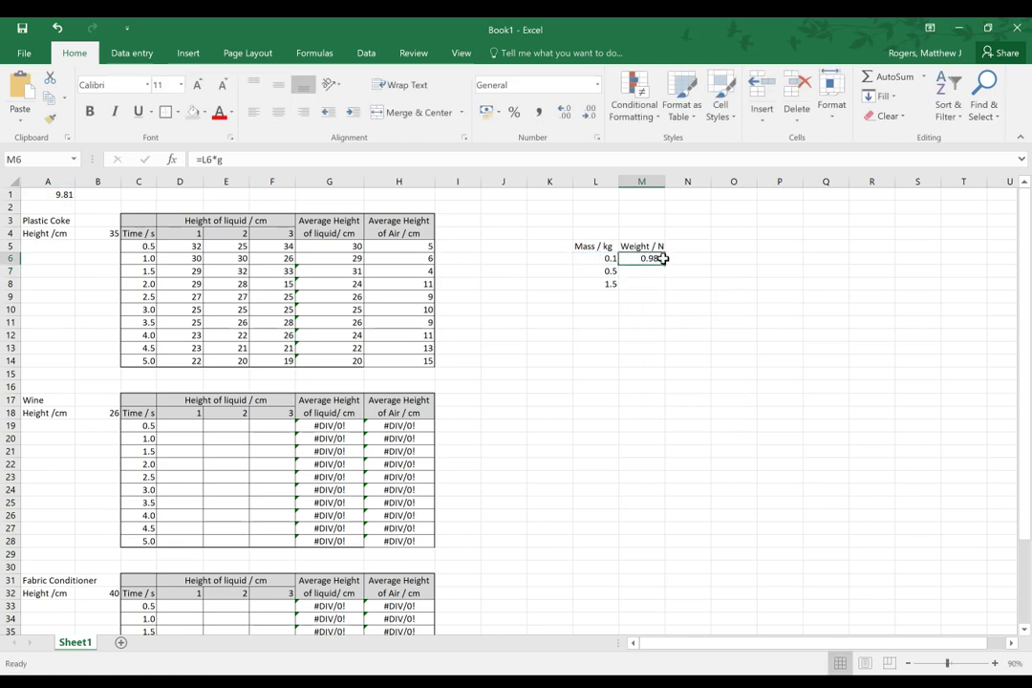
pyautogui.moveTo(665, 267); pyautogui.dragTo(665, 287)
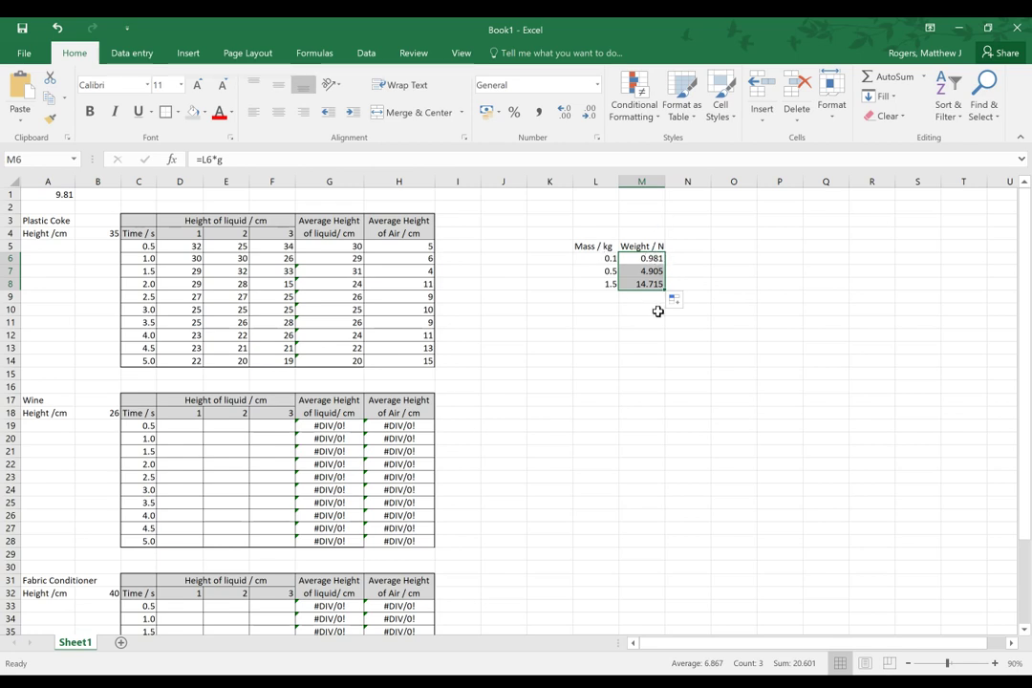
pyautogui.click(651, 262)
pyautogui.click(652, 271)
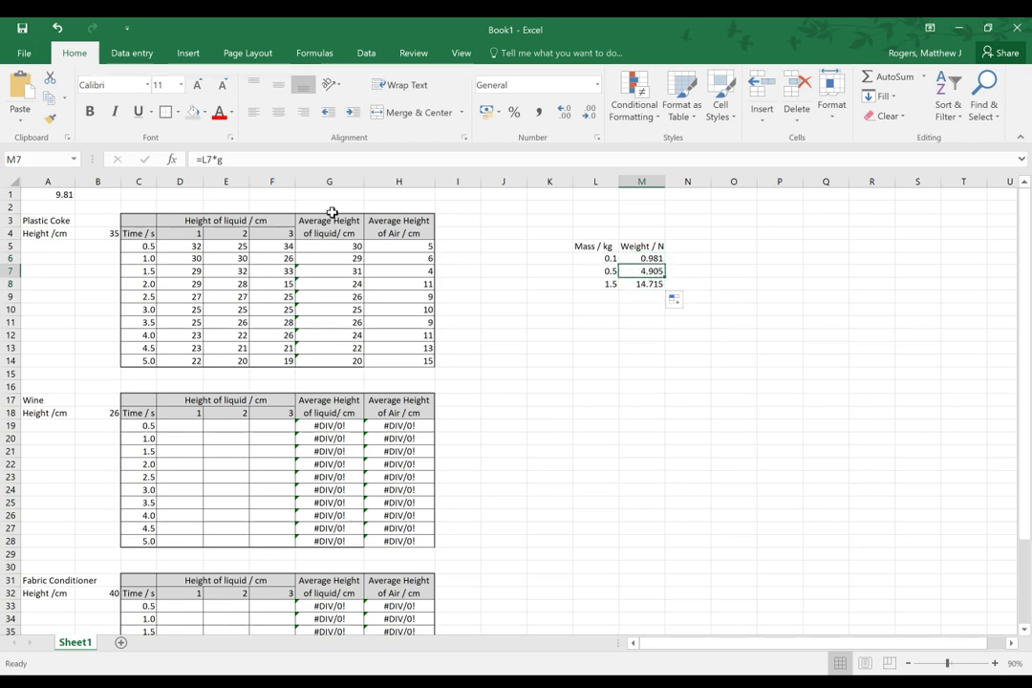